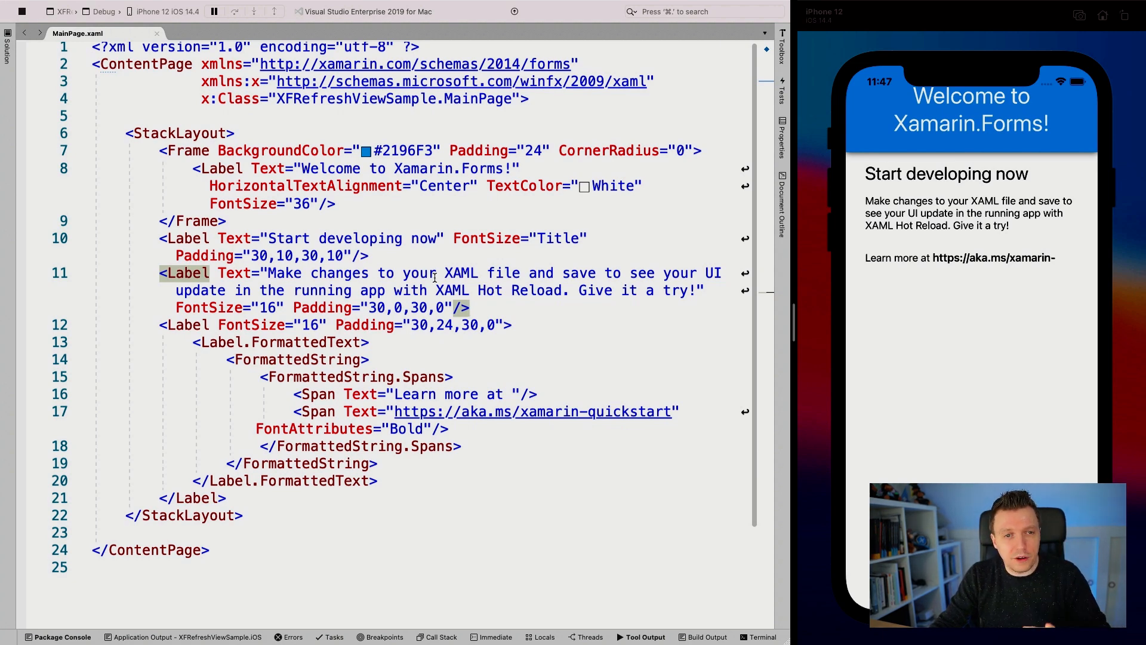
Step: Insert a <RefreshView> opening tag on a new line above the StackLayout
drag(128, 132, 317, 518)
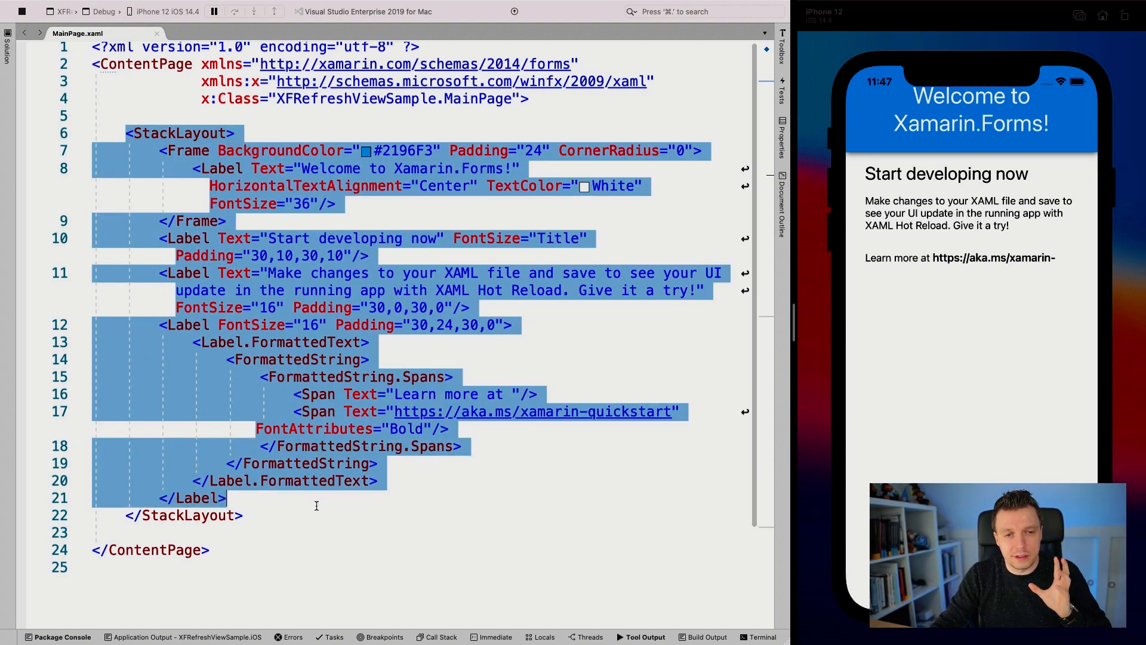
click(317, 518)
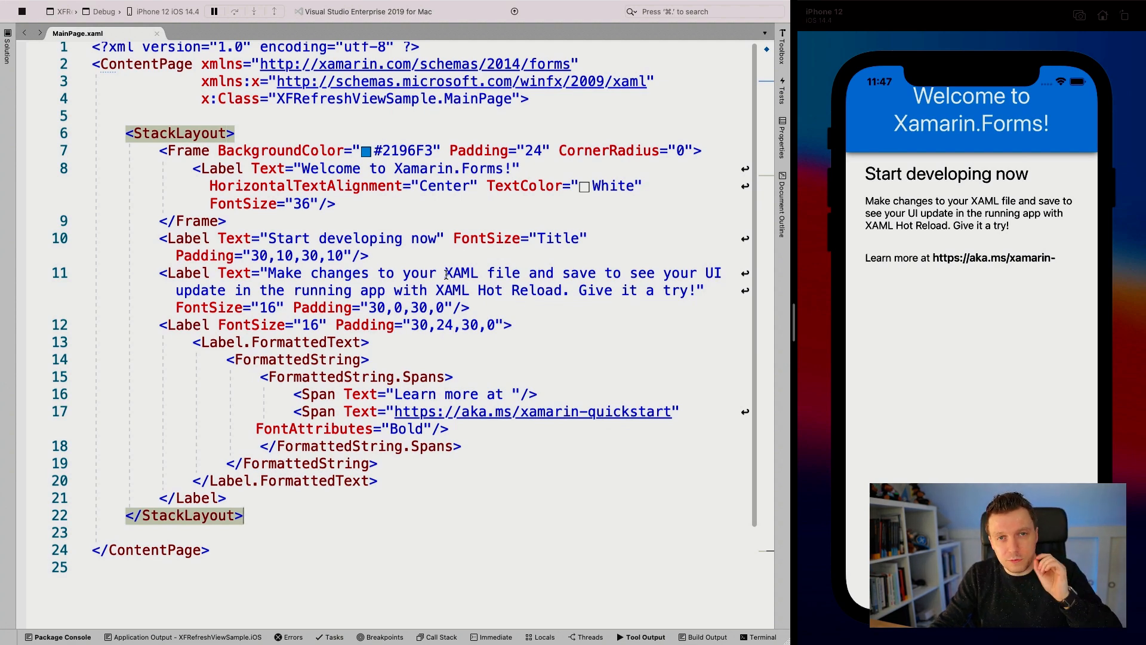
click(257, 114)
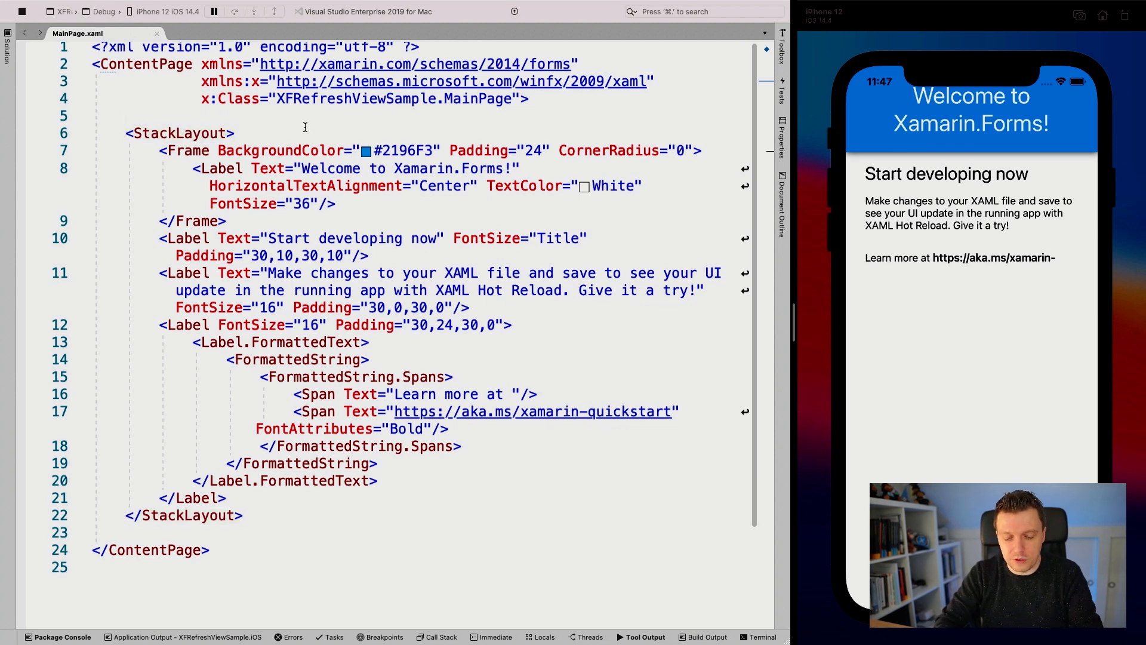
key(Return)
text(<)
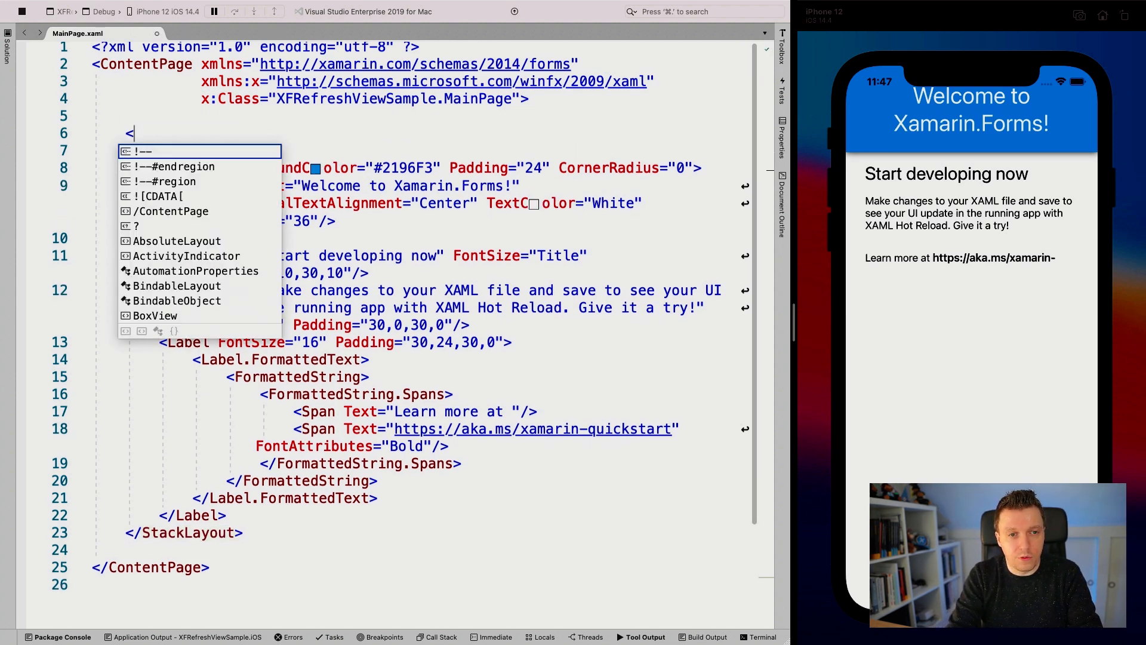
text(Ref)
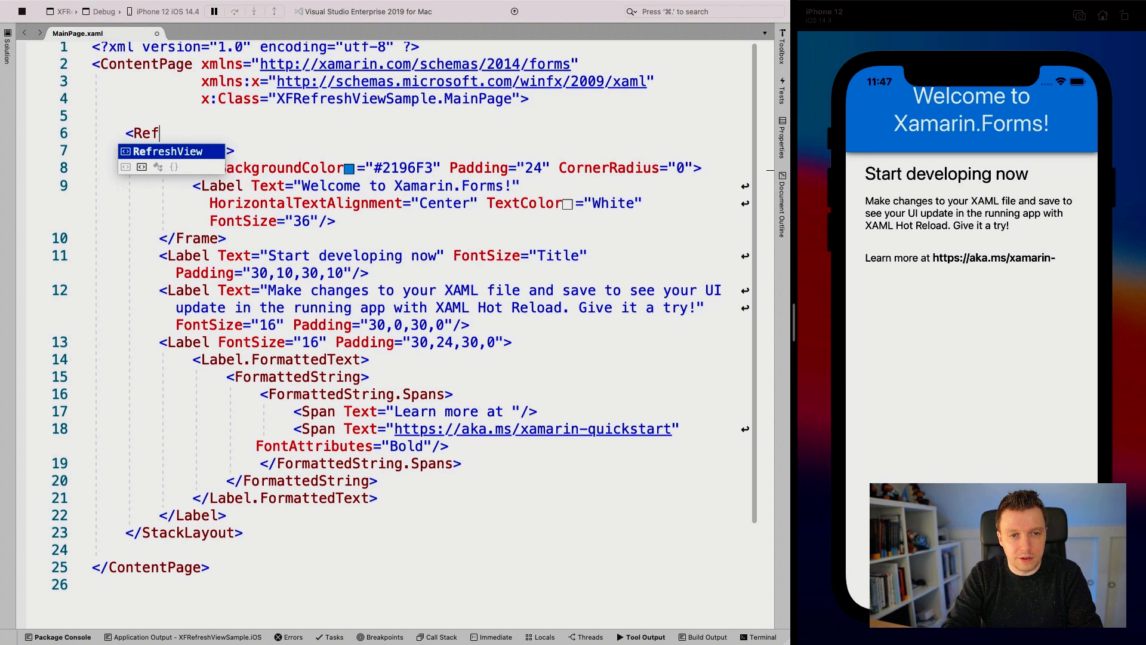
key(Return)
text(></RefreshView>)
Step: Move the </RefreshView> closing tag below </StackLayout> and reformat the document
key(shift+End)
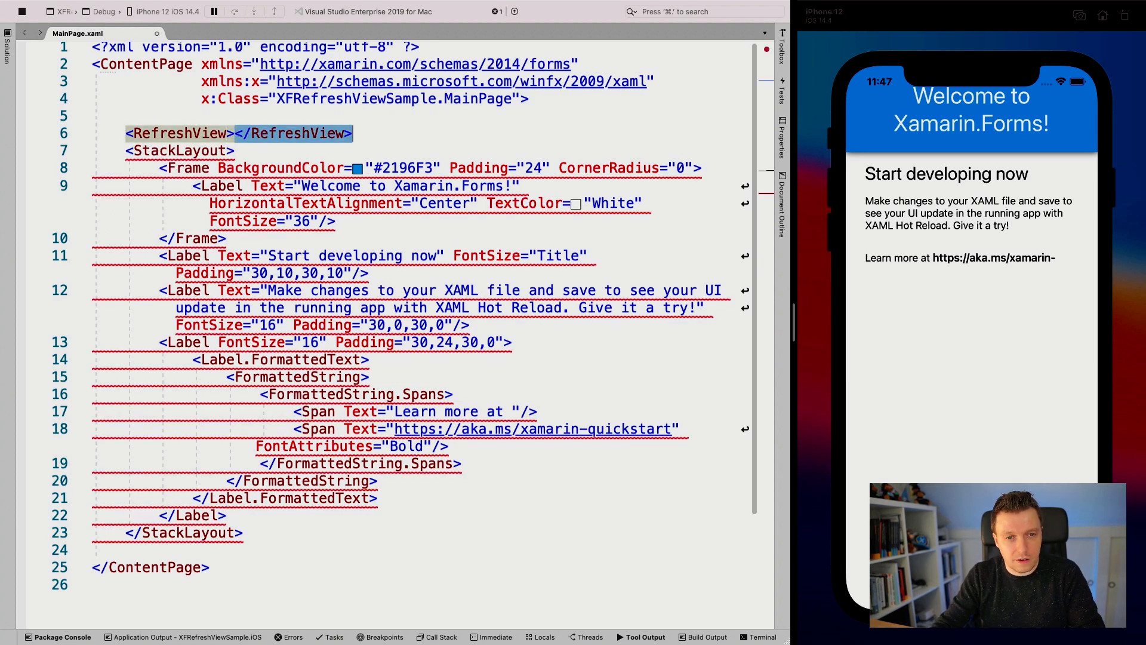
key(super+x)
click(247, 535)
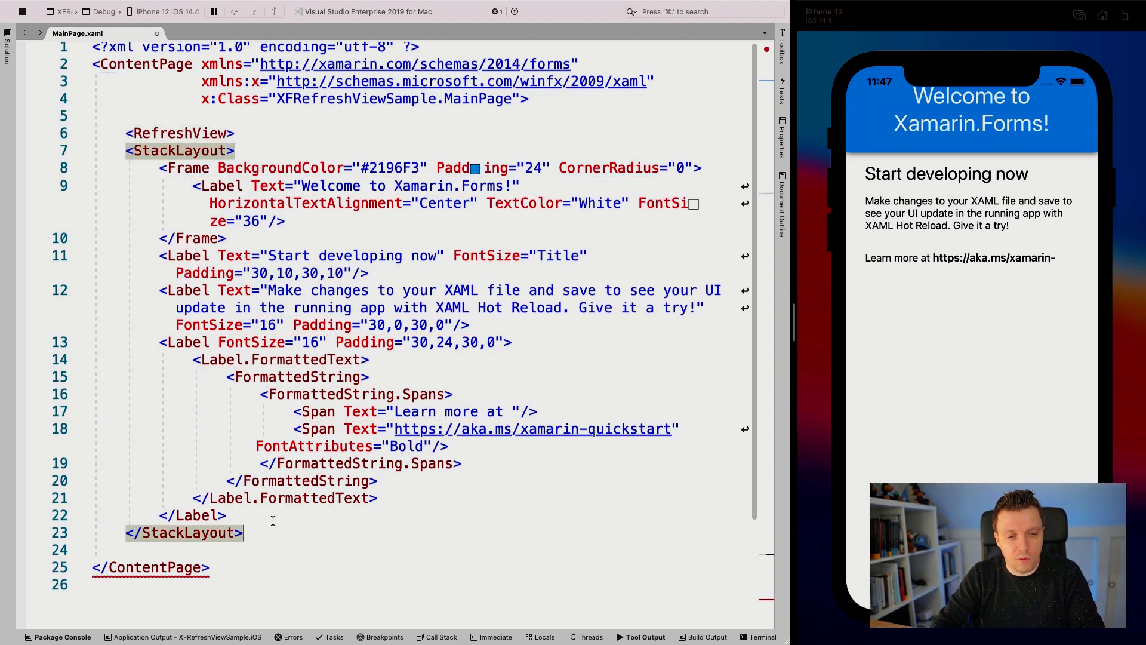
key(Return)
key(super+v)
key(ctrl+i)
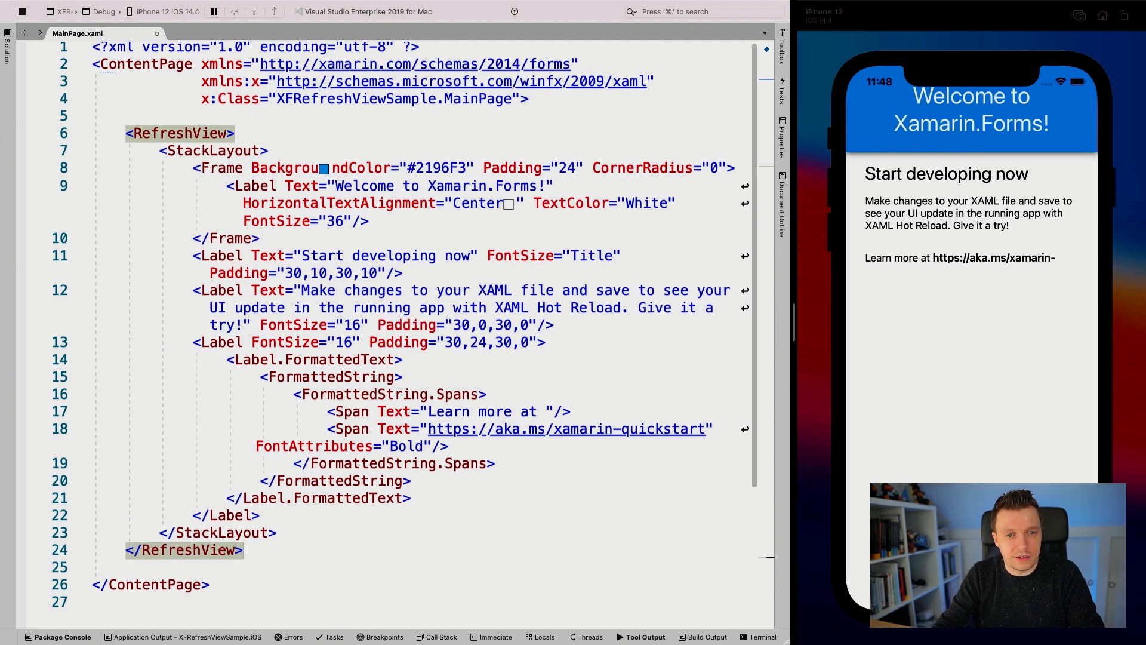
drag(162, 151, 279, 150)
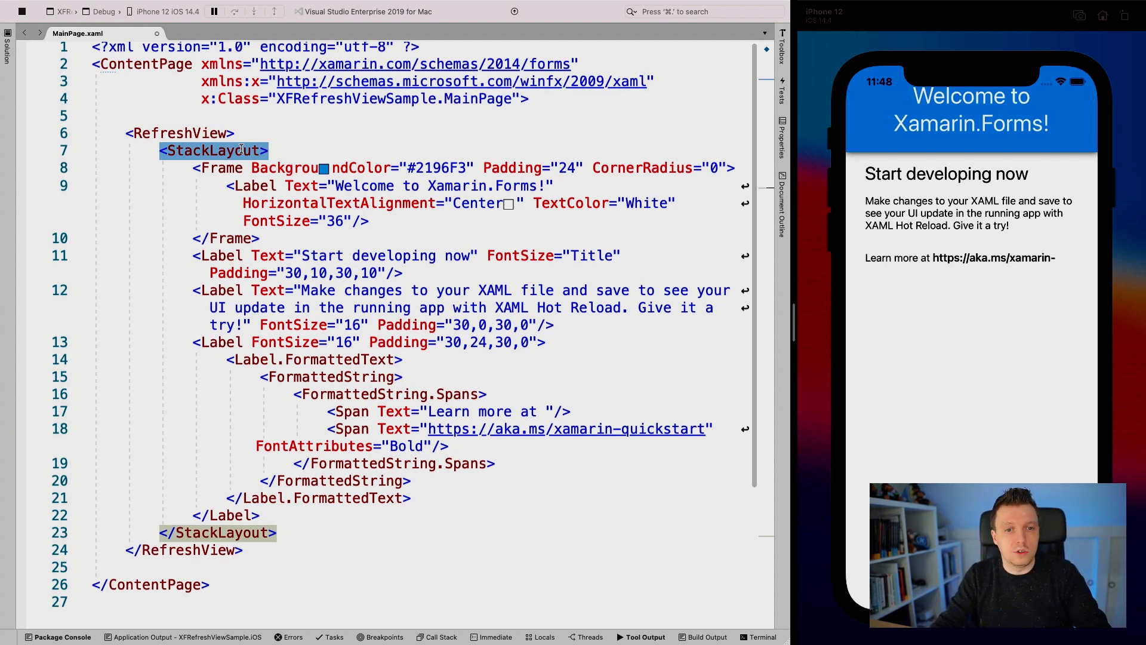
key(BackSpace)
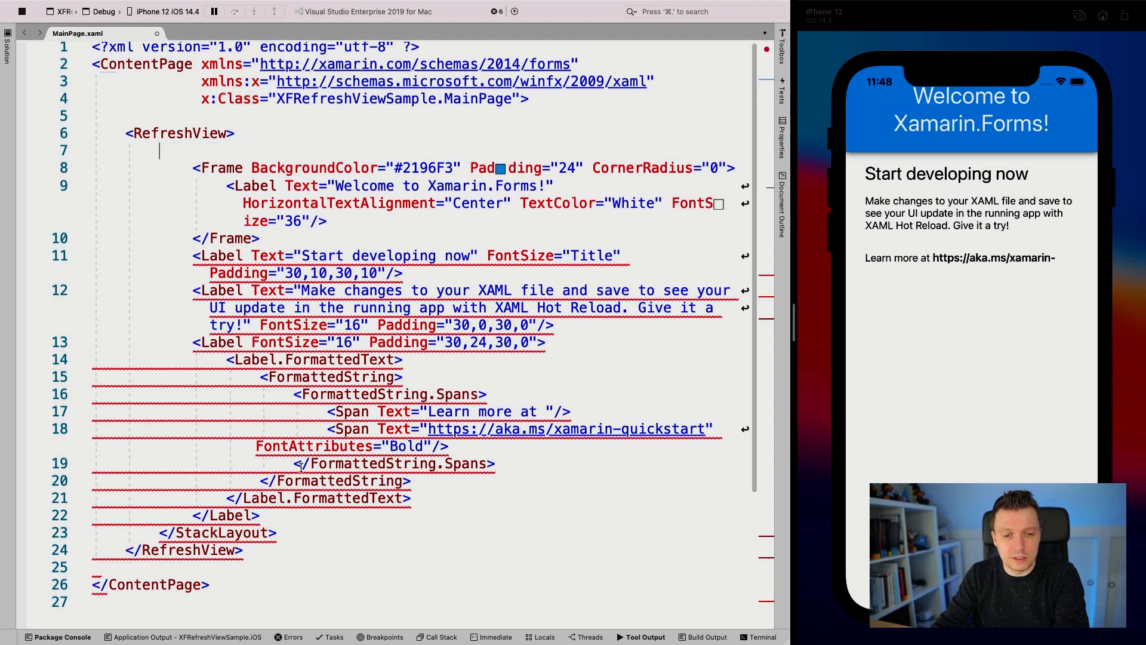
drag(94, 538, 280, 532)
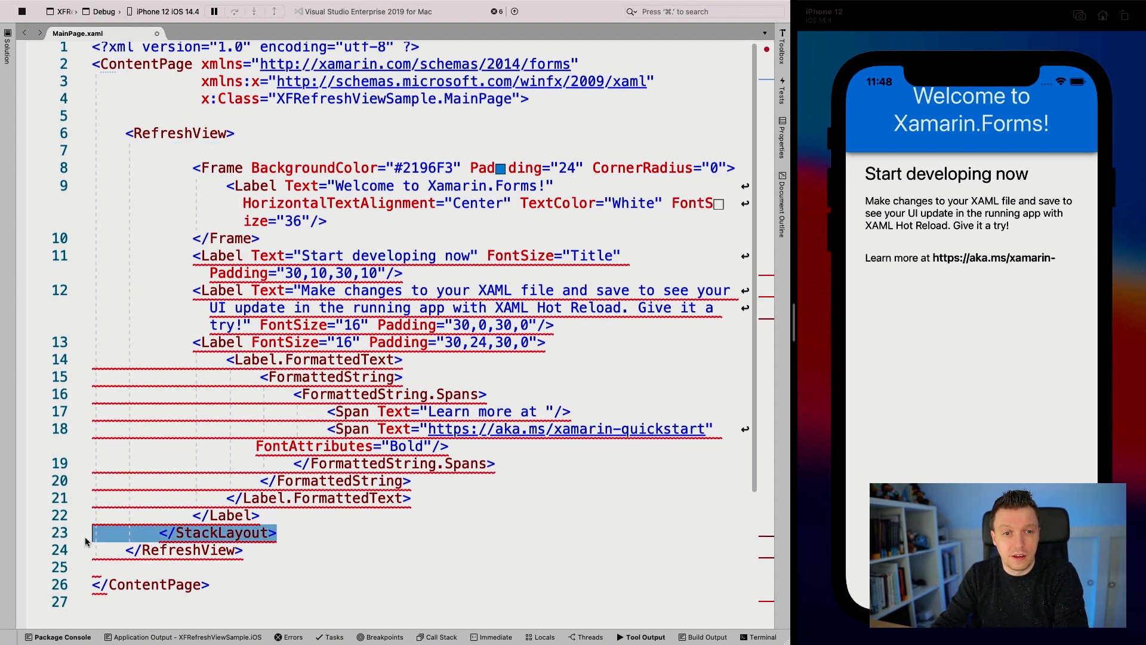
key(BackSpace)
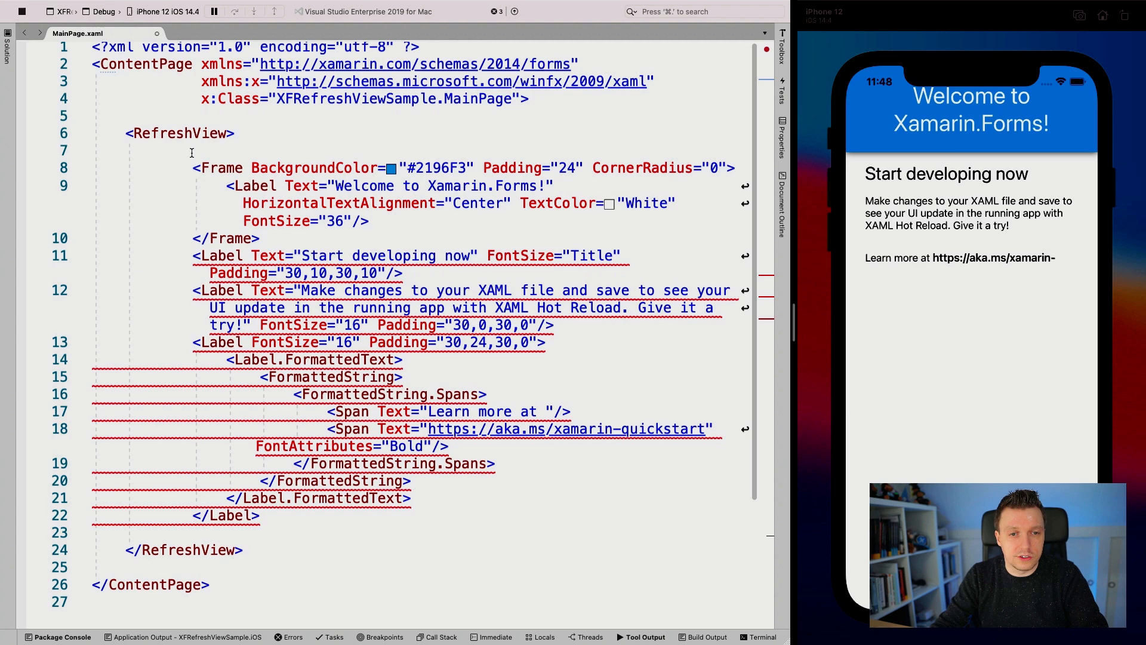
drag(194, 167, 272, 235)
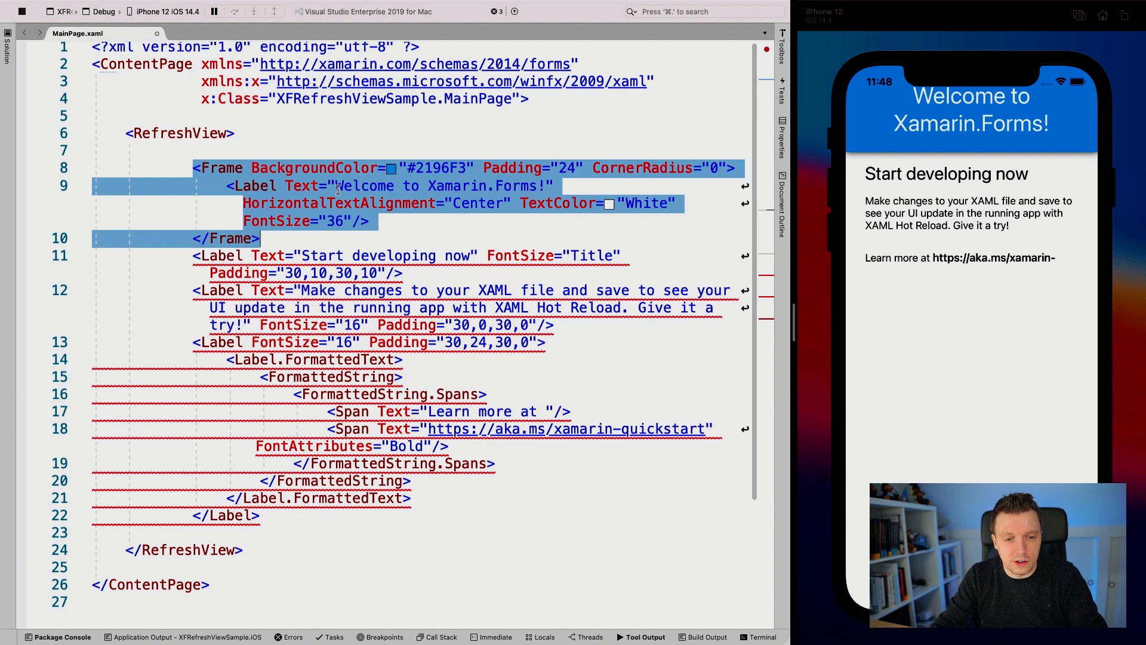
key(alt+Return)
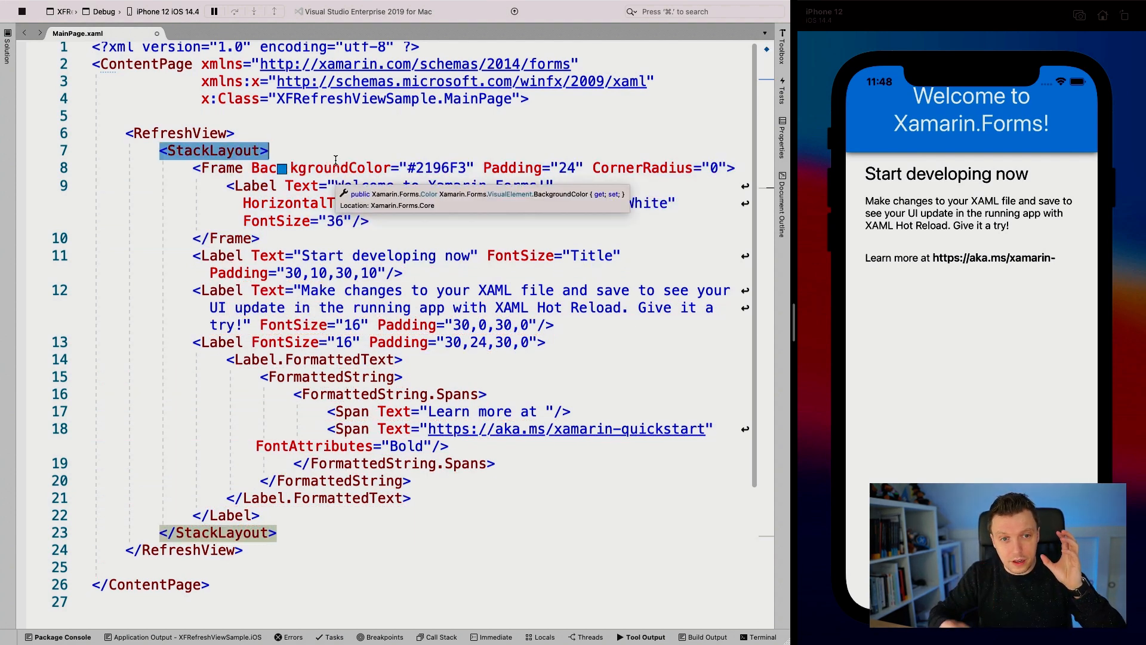
Step: Insert a <ScrollView> opening tag directly inside the RefreshView
click(254, 131)
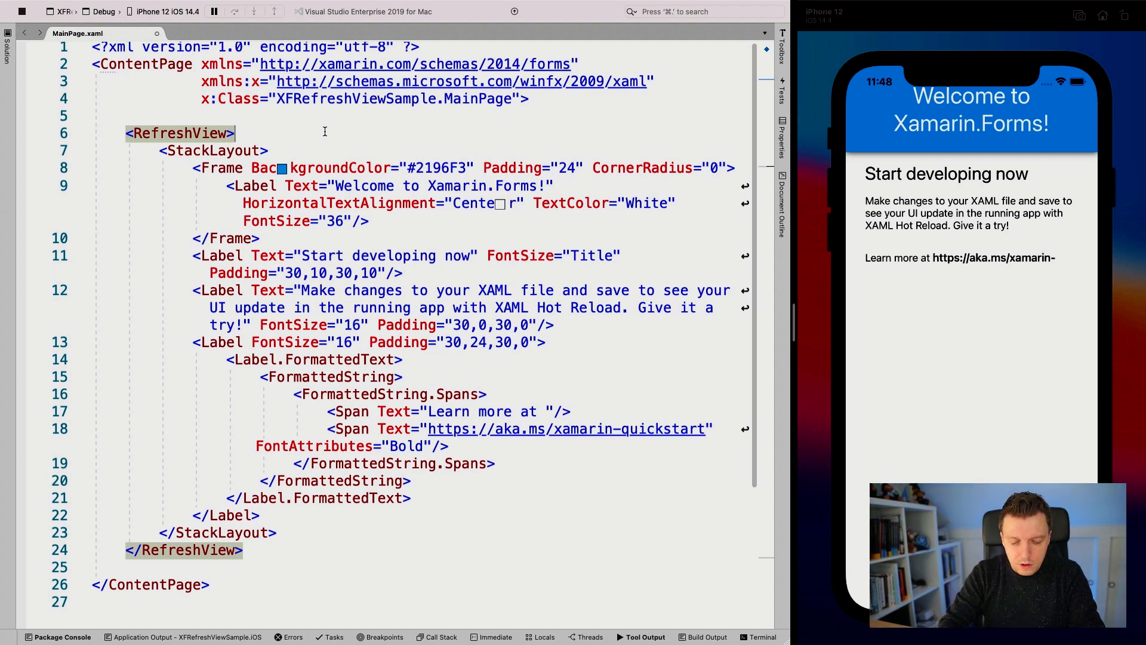
key(Return)
text(<s)
key(Return)
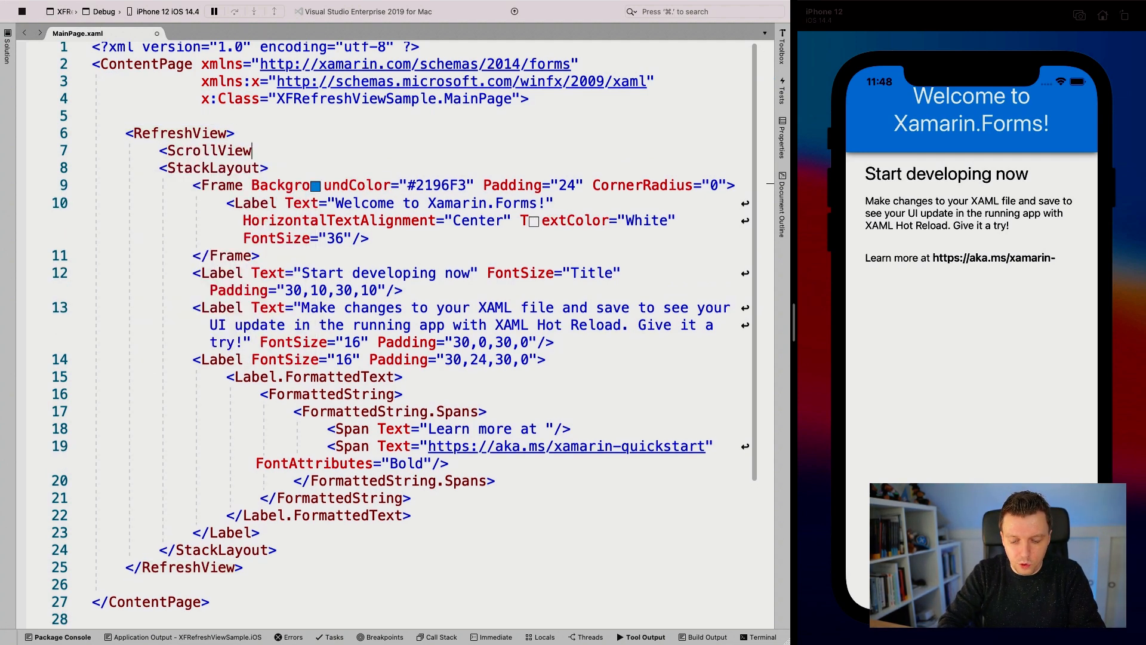
text(></ScrollView>)
key(shift+End)
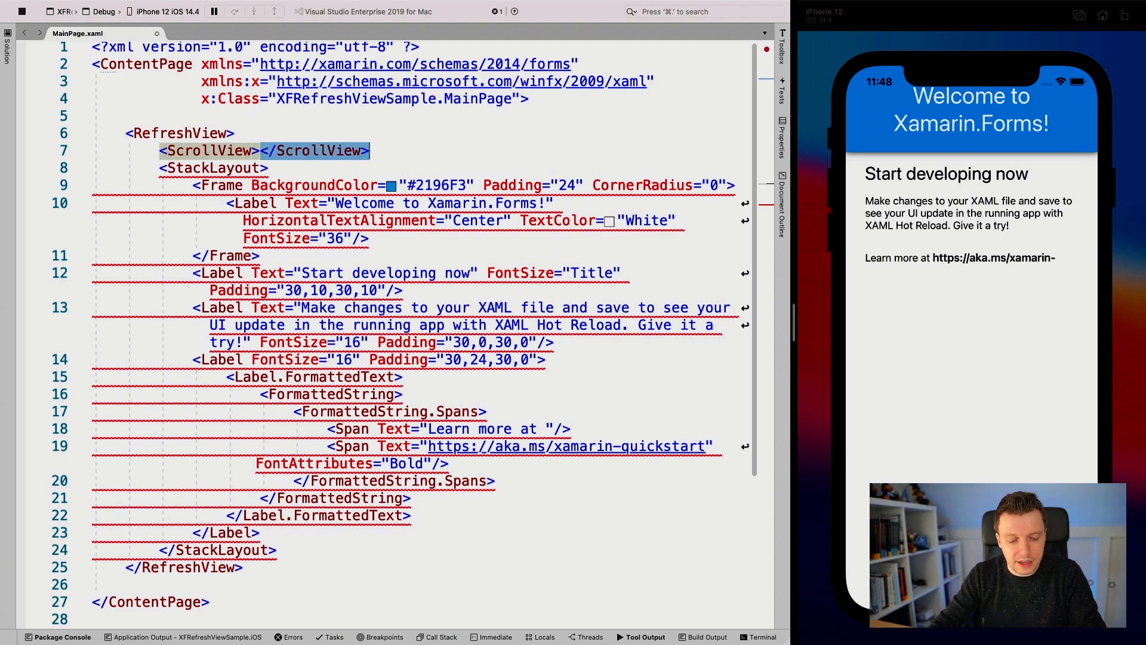
Step: Move the </ScrollView> closing tag to just after </StackLayout>
key(super+x)
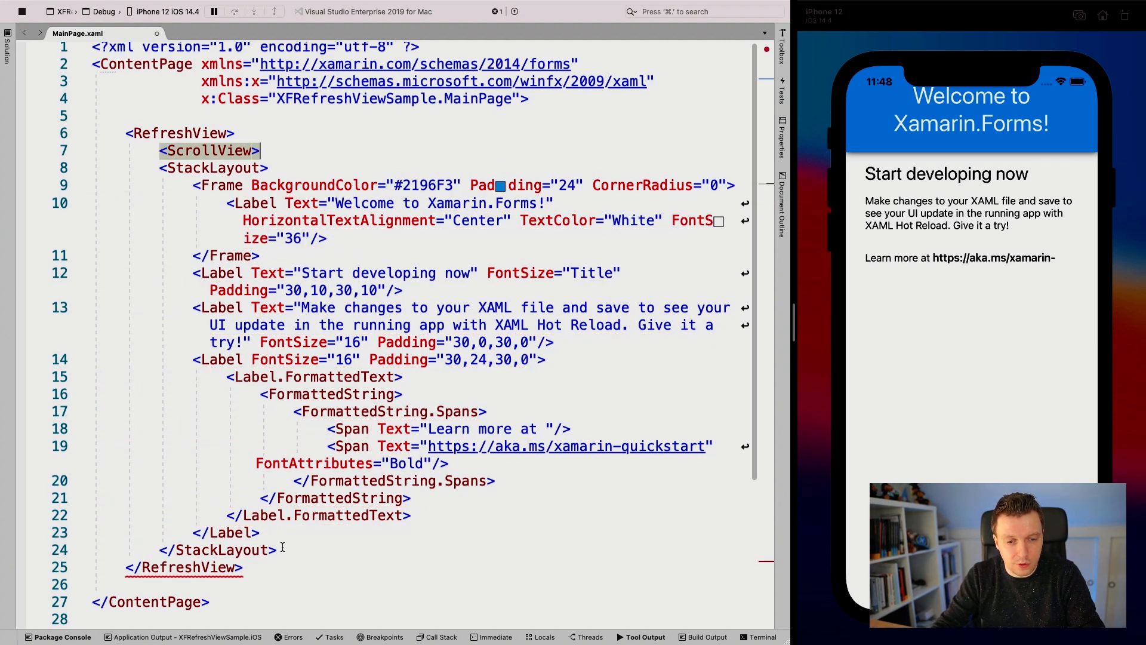
click(334, 548)
key(Return)
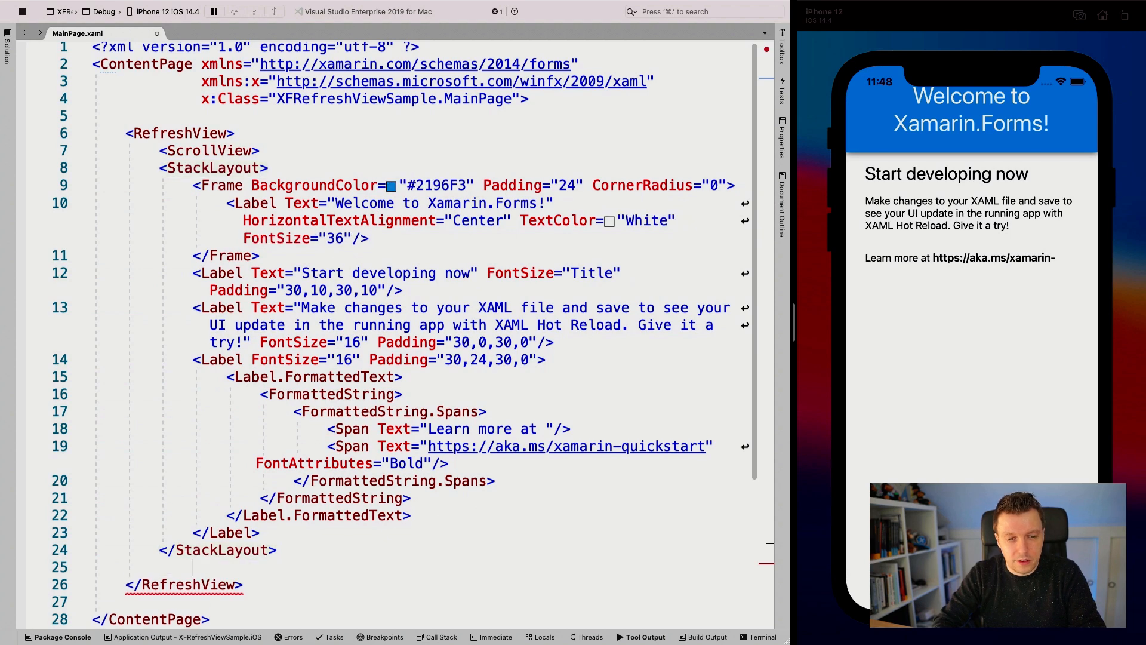
key(super+v)
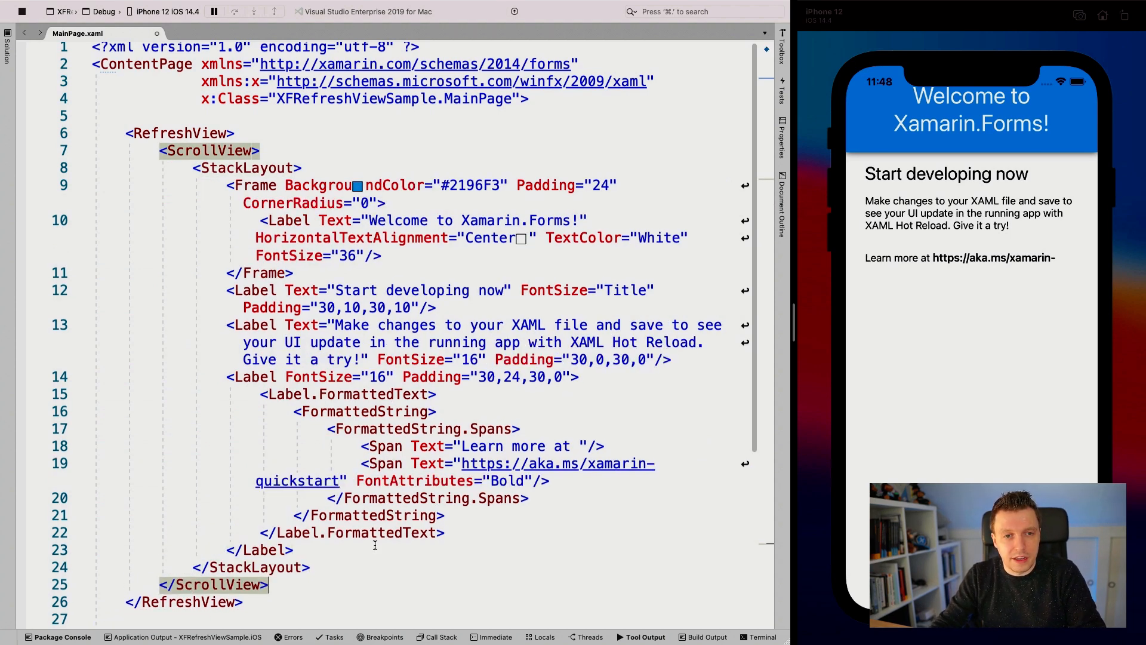
scroll(412, 474, down, 1)
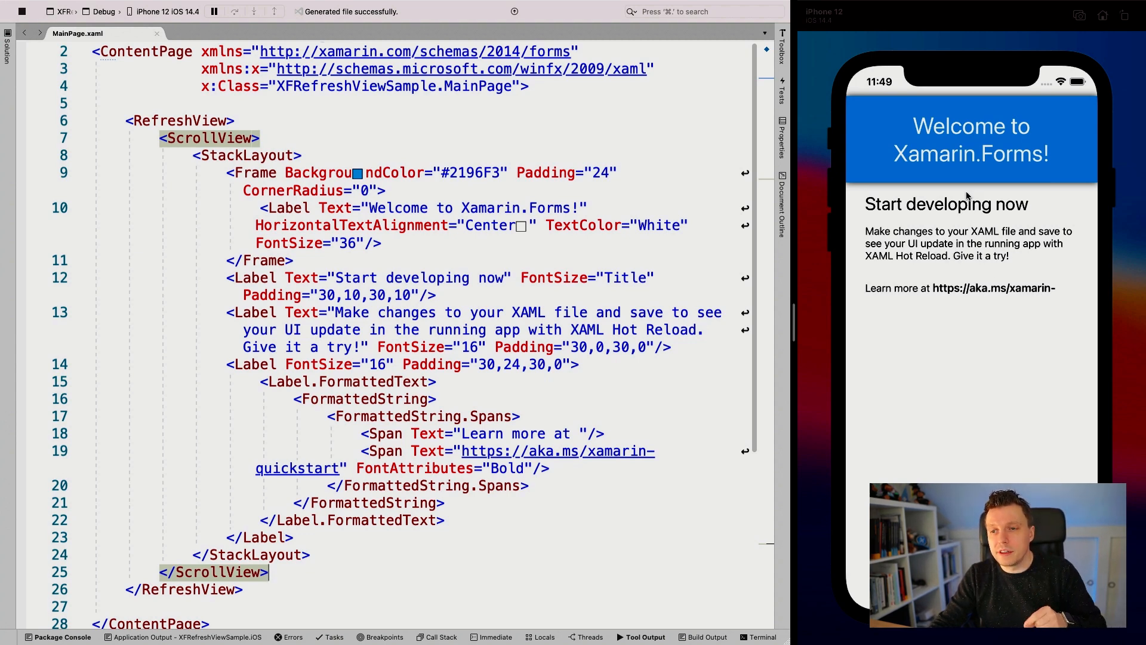
Step: Pull the simulator page down to show the spinner, then return to the RefreshView tag
drag(969, 208, 978, 301)
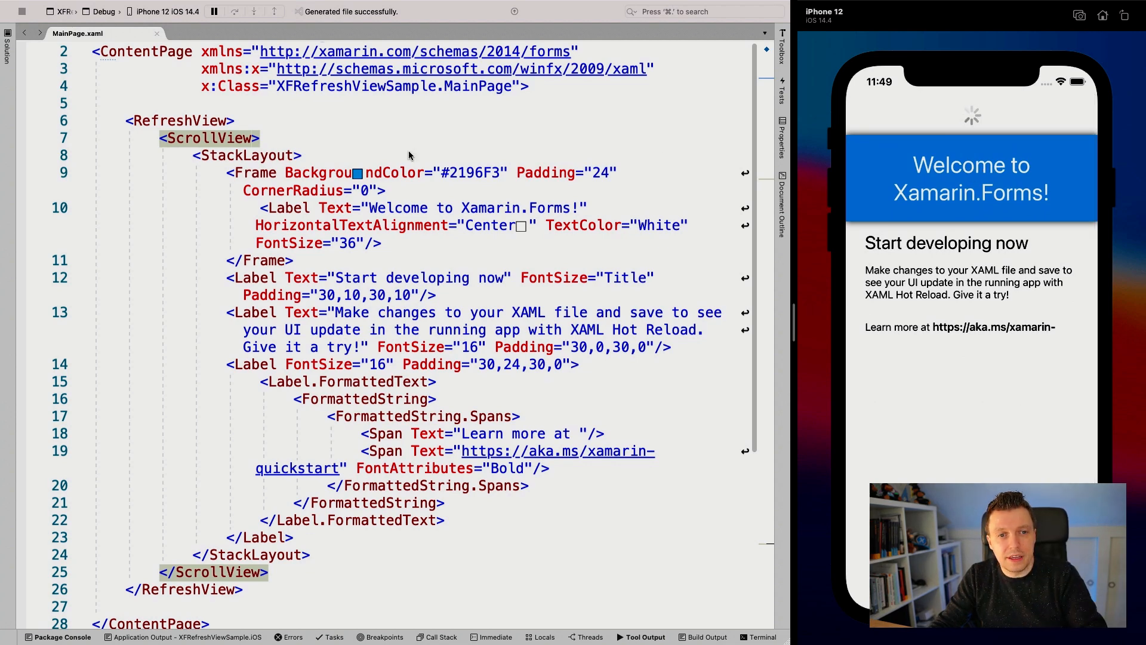
click(228, 121)
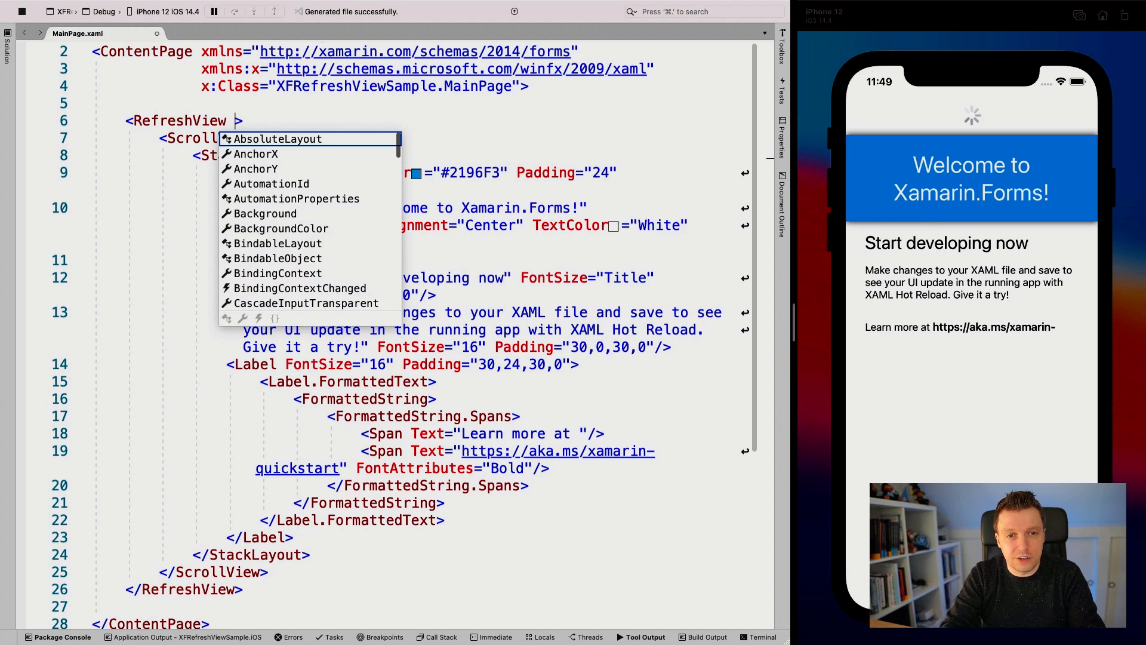
text(isr)
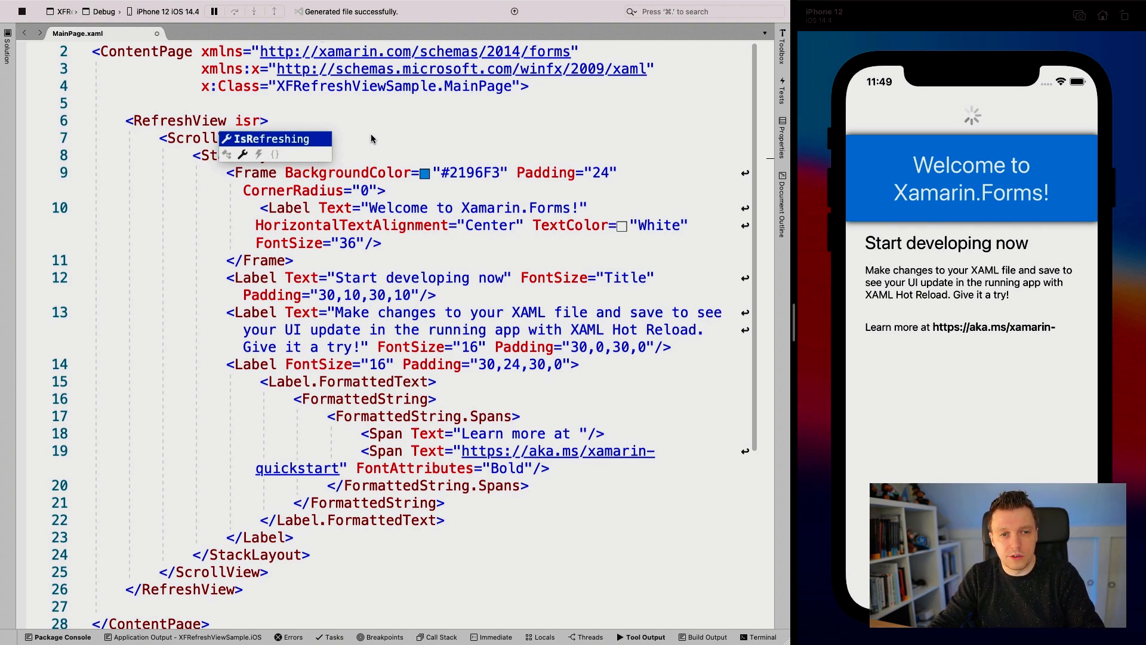
Step: Add a RefreshColor attribute to the RefreshView from IntelliSense
key(BackSpace)
key(BackSpace)
key(BackSpace)
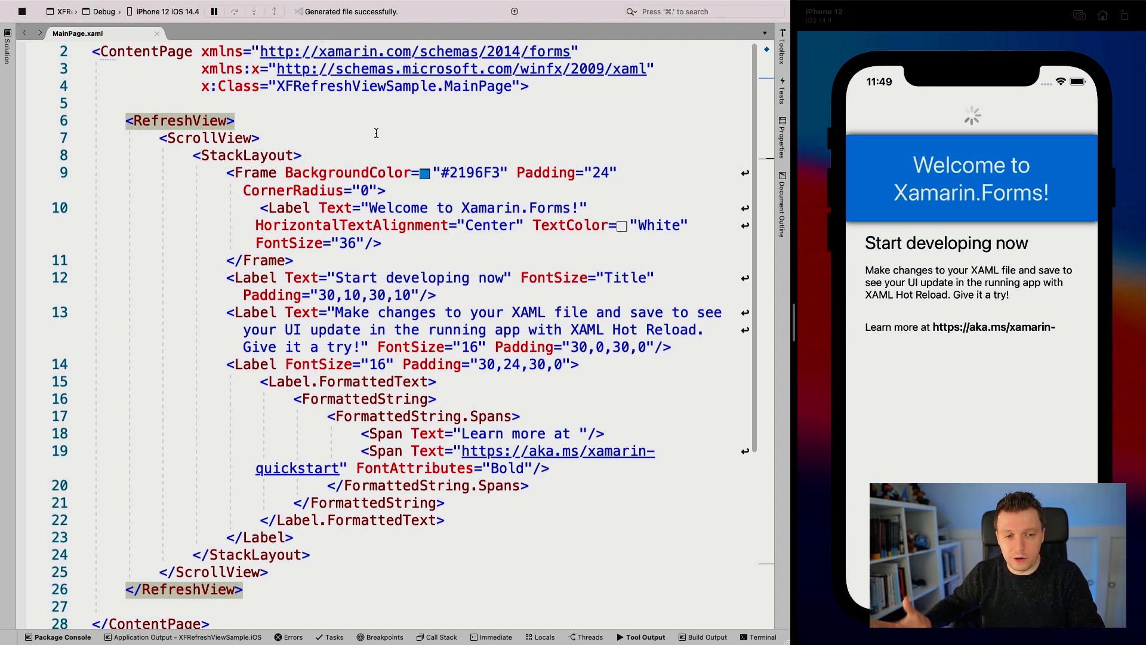
text(refr)
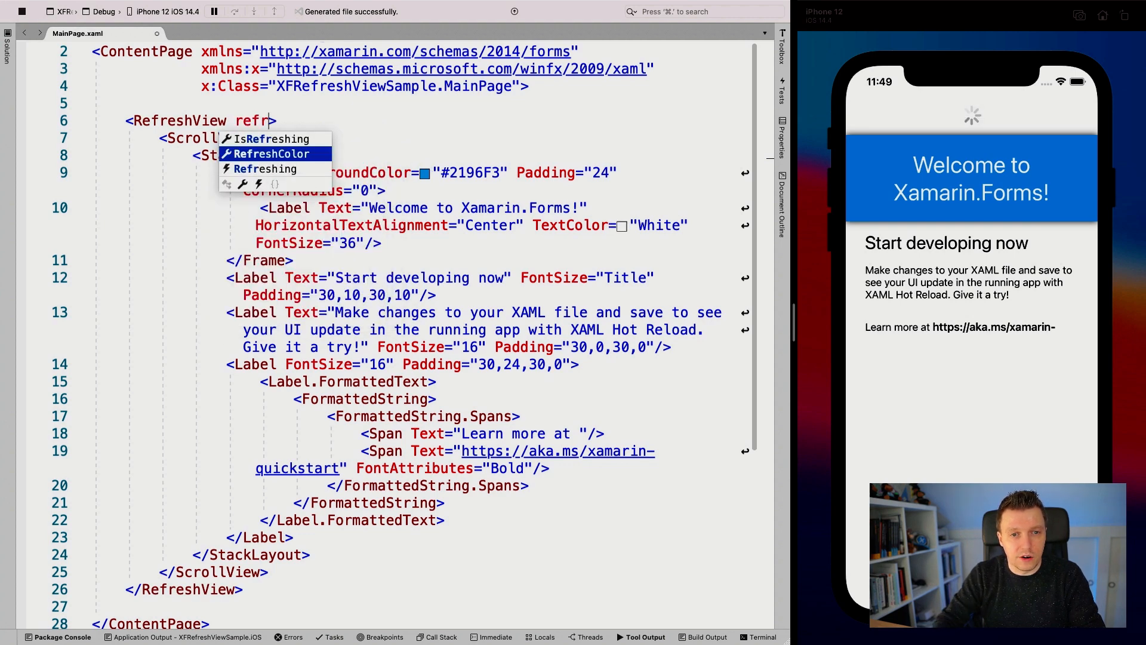
key(Down)
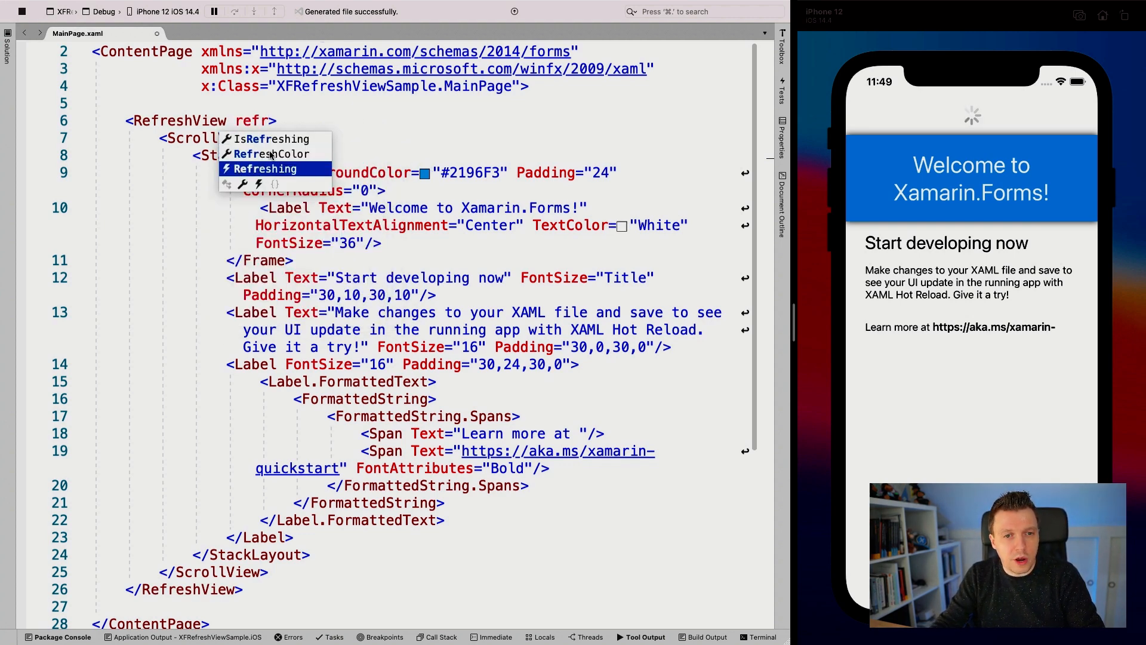
key(Up)
key(Return)
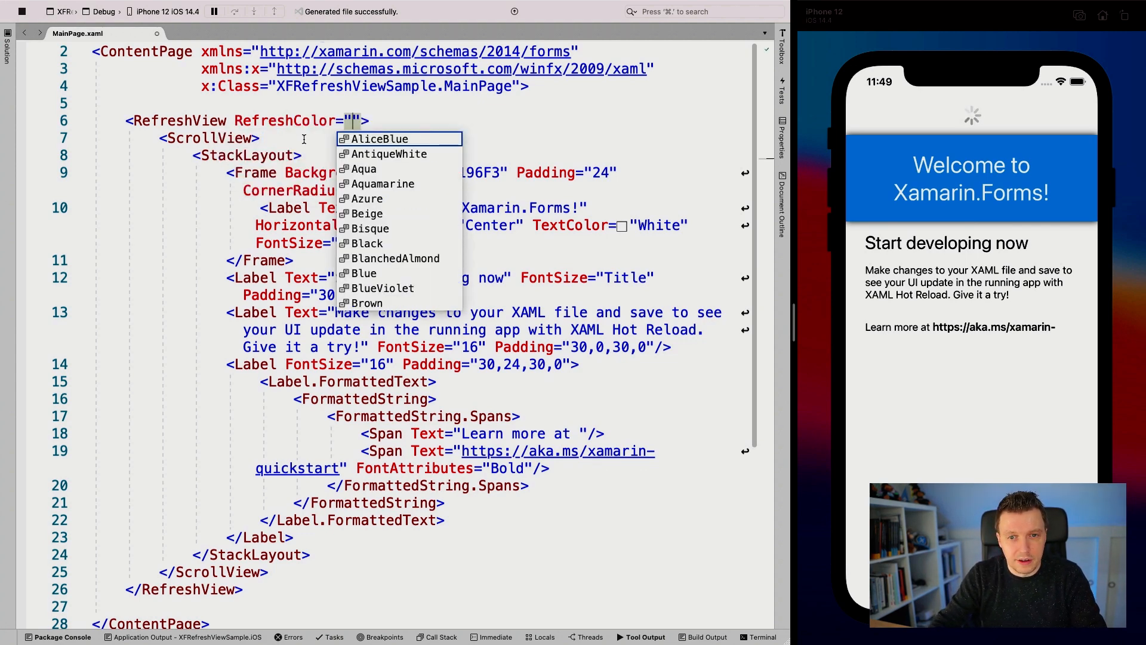
key(Escape)
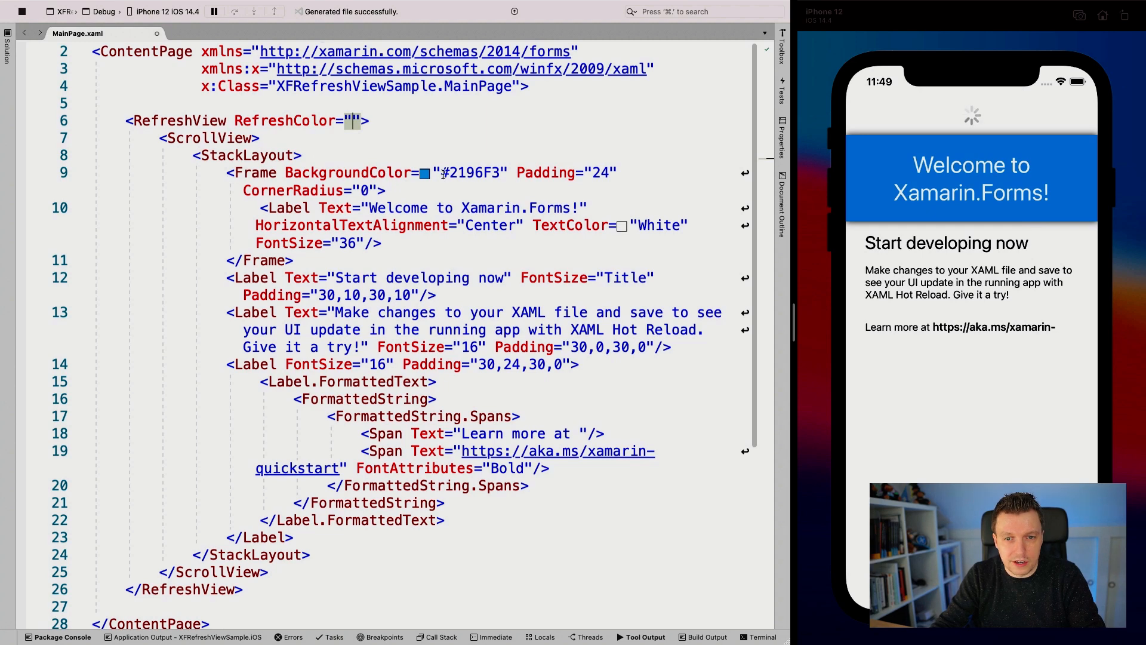
Step: Set RefreshColor to #2196F3 copied from the Frame and test the refresh in the simulator
drag(436, 172, 504, 173)
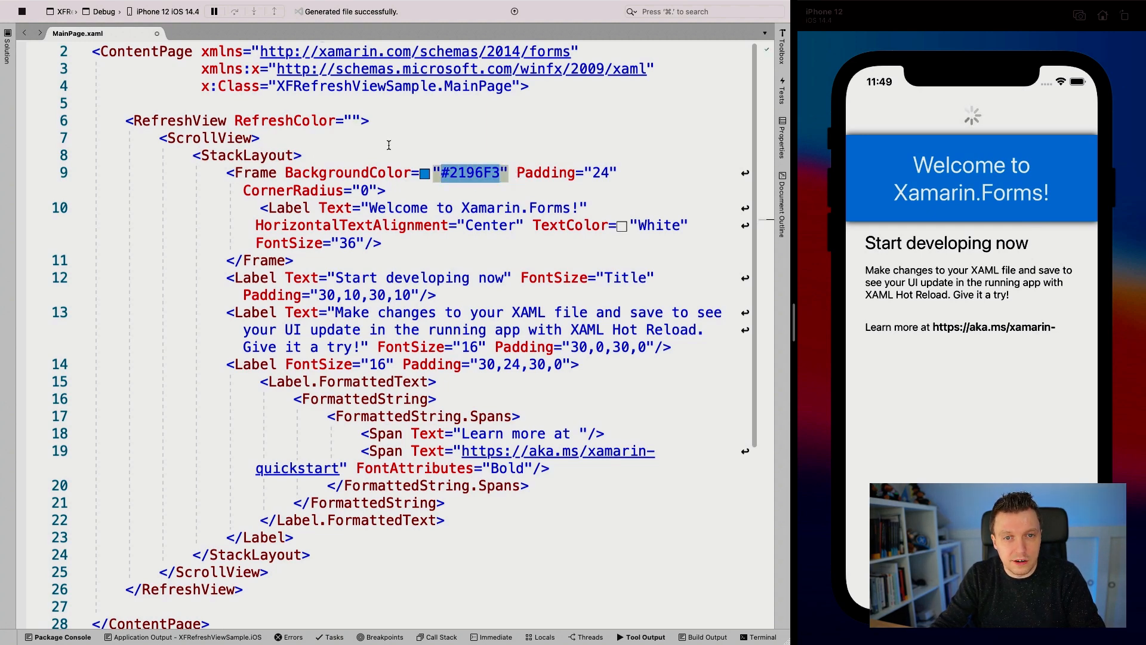
click(355, 120)
key(ctrl+v)
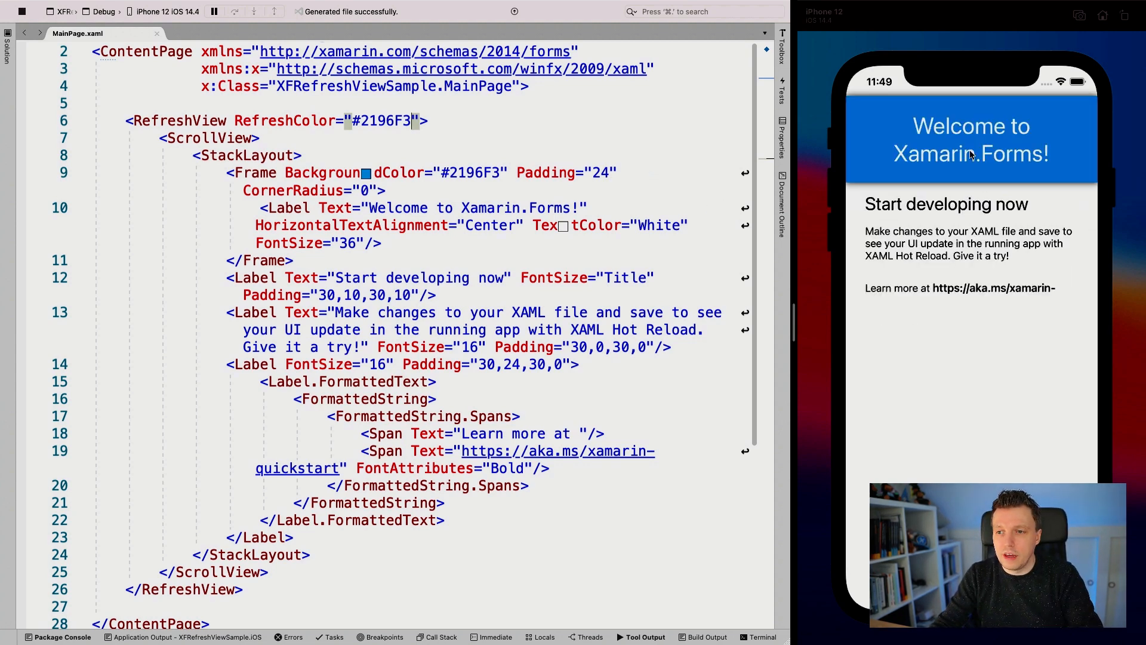
drag(970, 154, 973, 287)
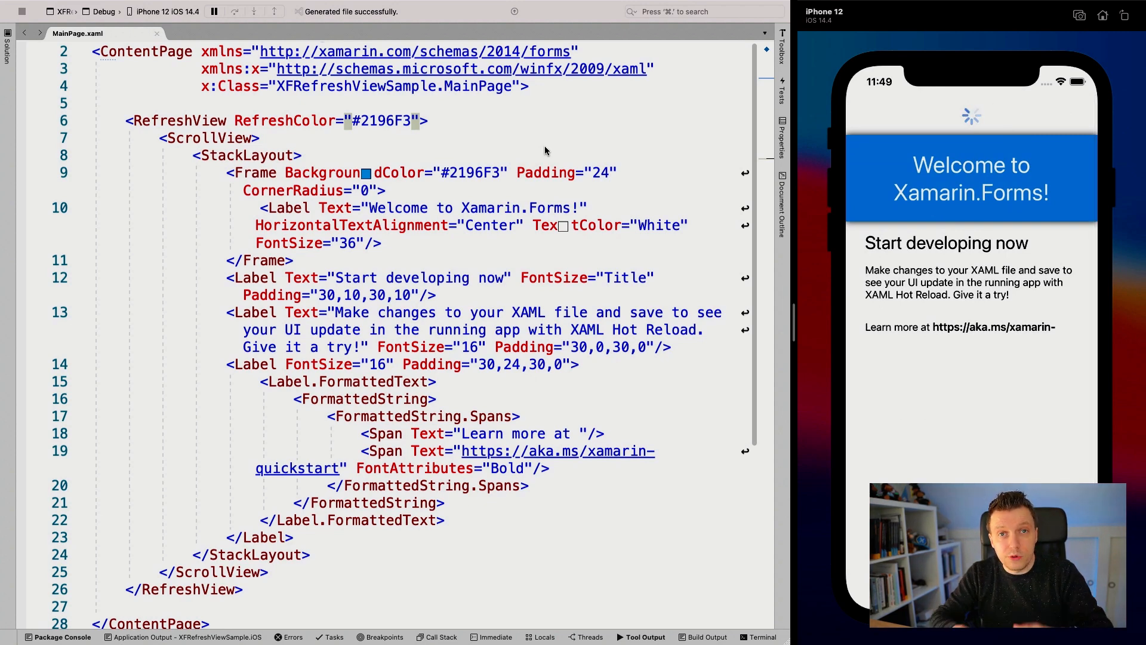
click(419, 121)
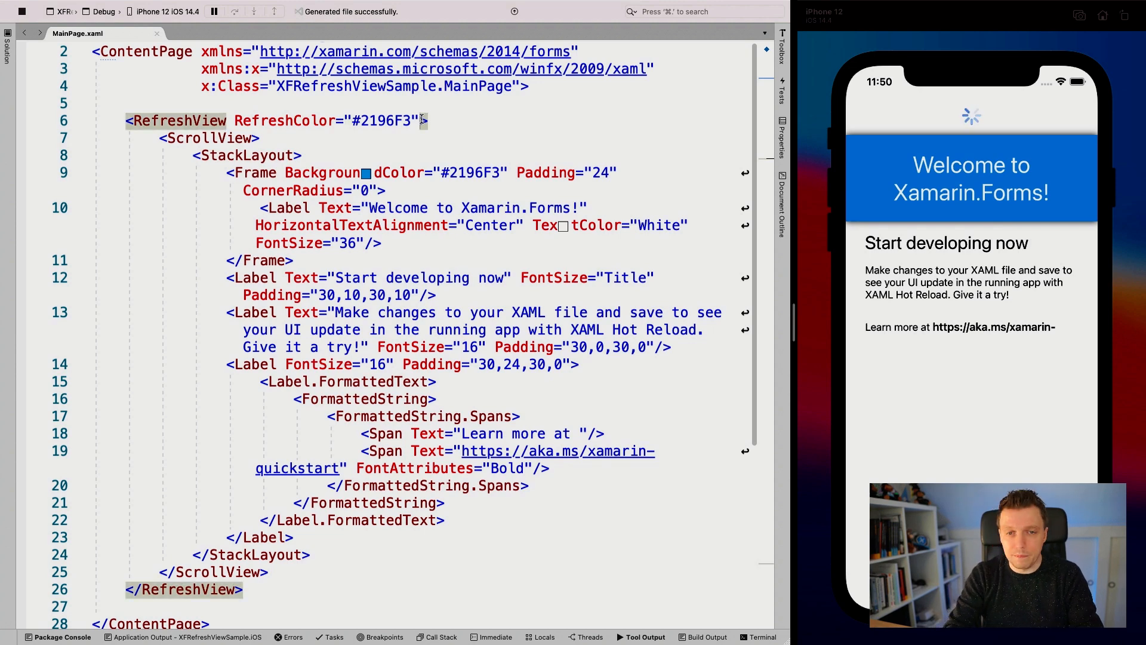
text(ref)
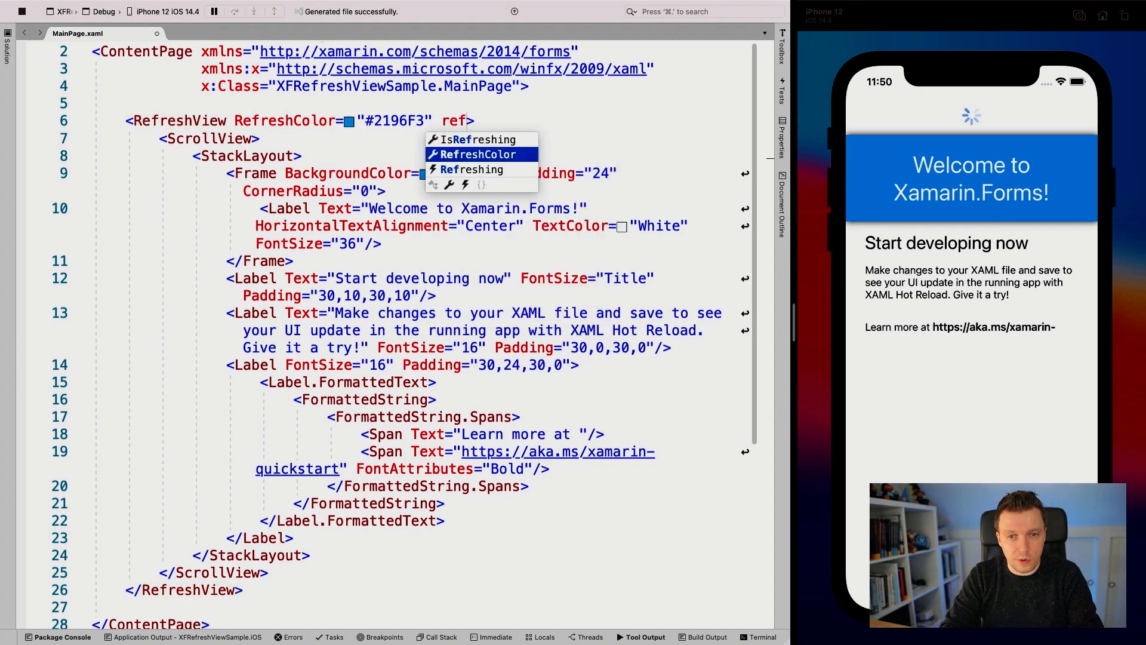
Step: Try and discard attribute attempts, including a Command attribute, on the RefreshView
key(Down)
key(BackSpace)
key(BackSpace)
key(BackSpace)
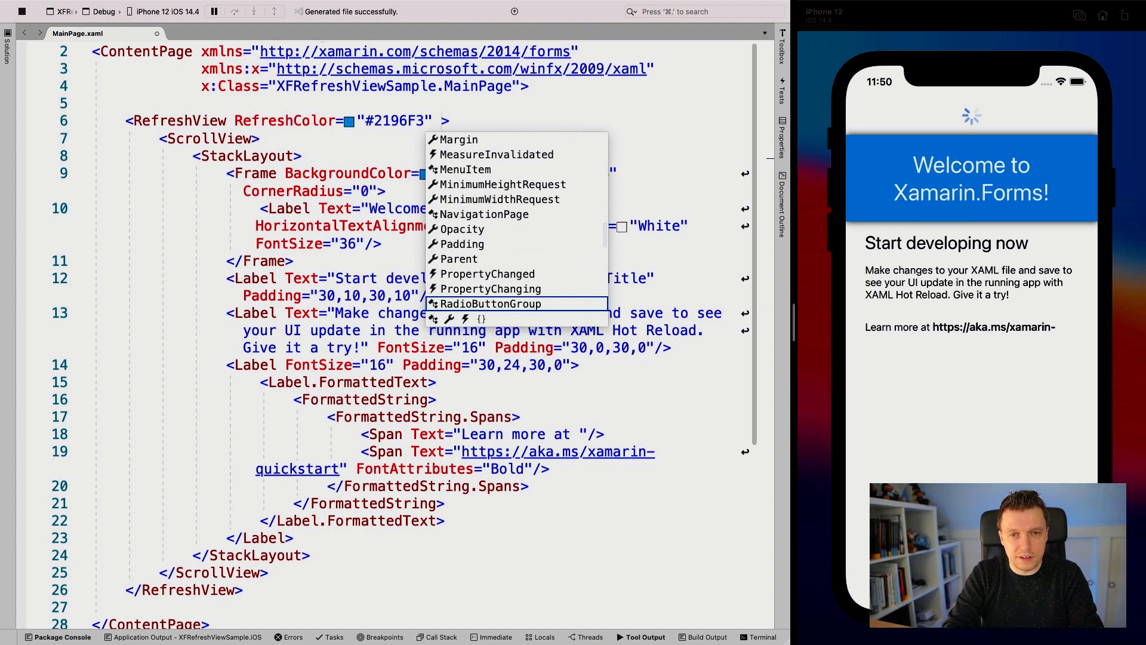
text(comm)
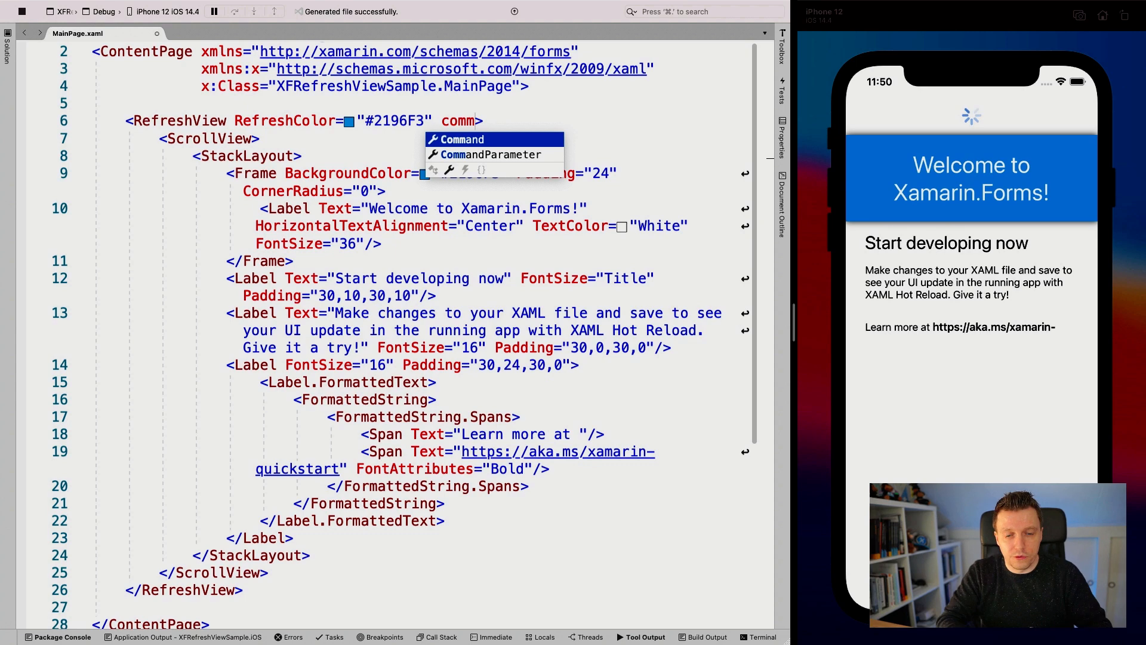
key(BackSpace)
key(BackSpace)
key(BackSpace)
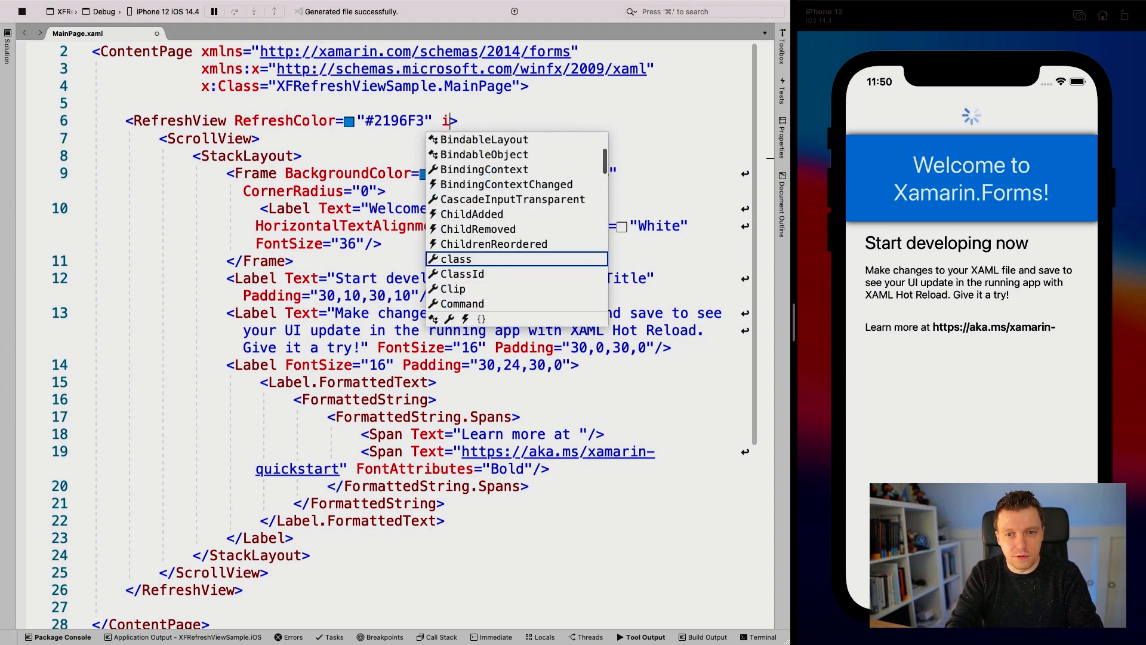
text(isr)
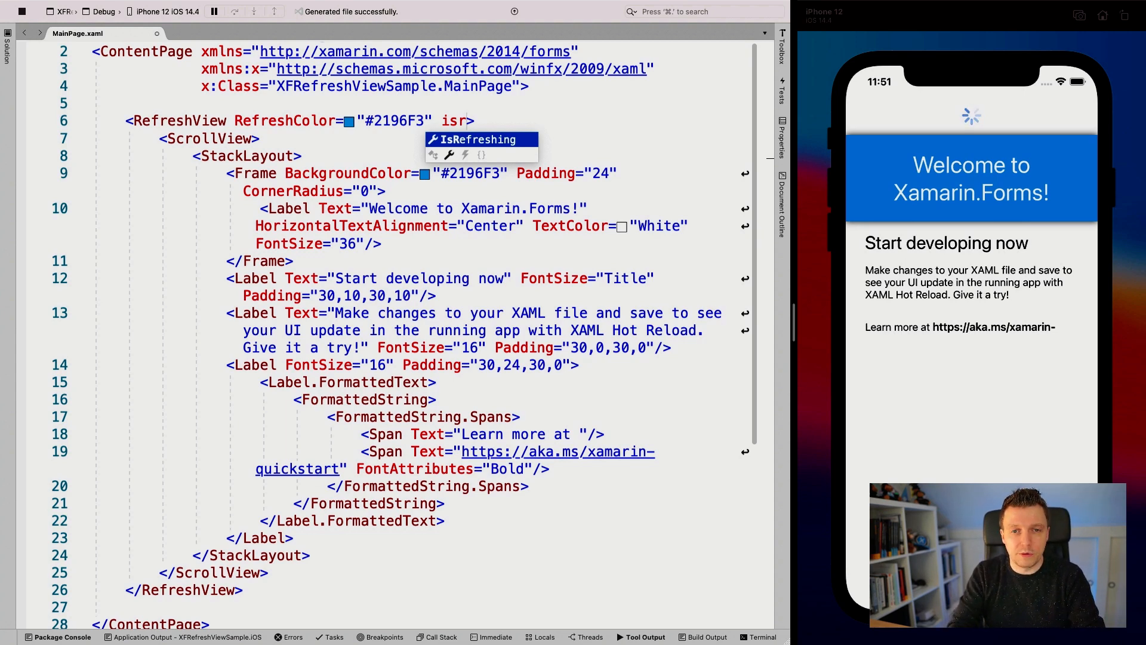
key(BackSpace)
key(BackSpace)
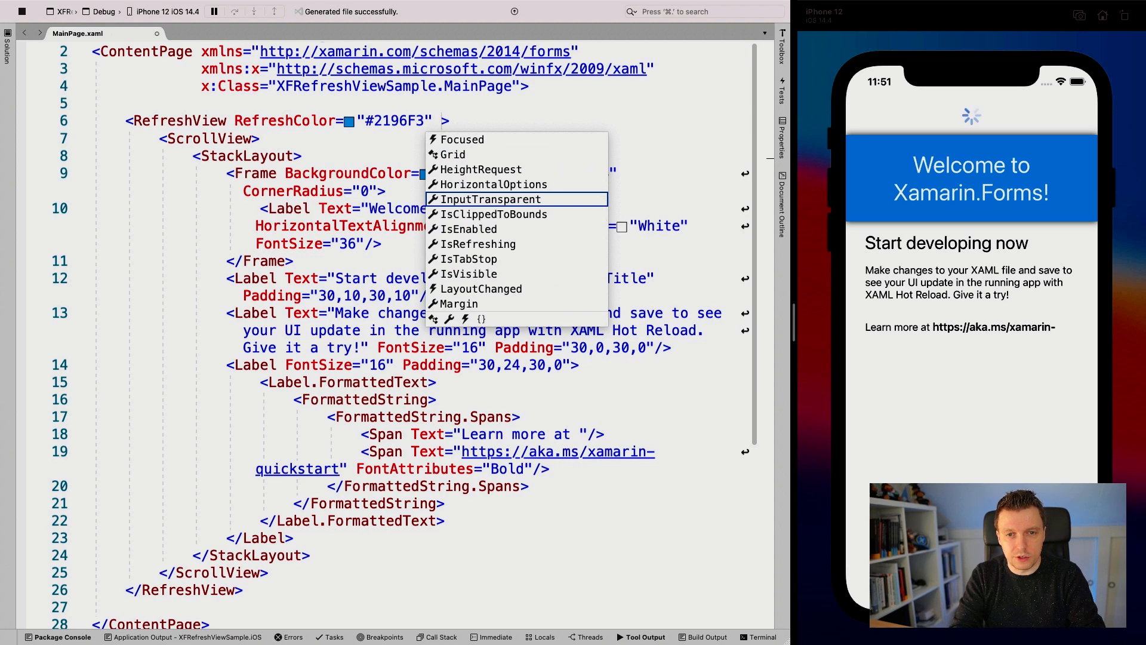
text(Re)
Step: Add the Refreshing event with a newly generated RefreshView_Refreshing handler
key(Down)
key(Return)
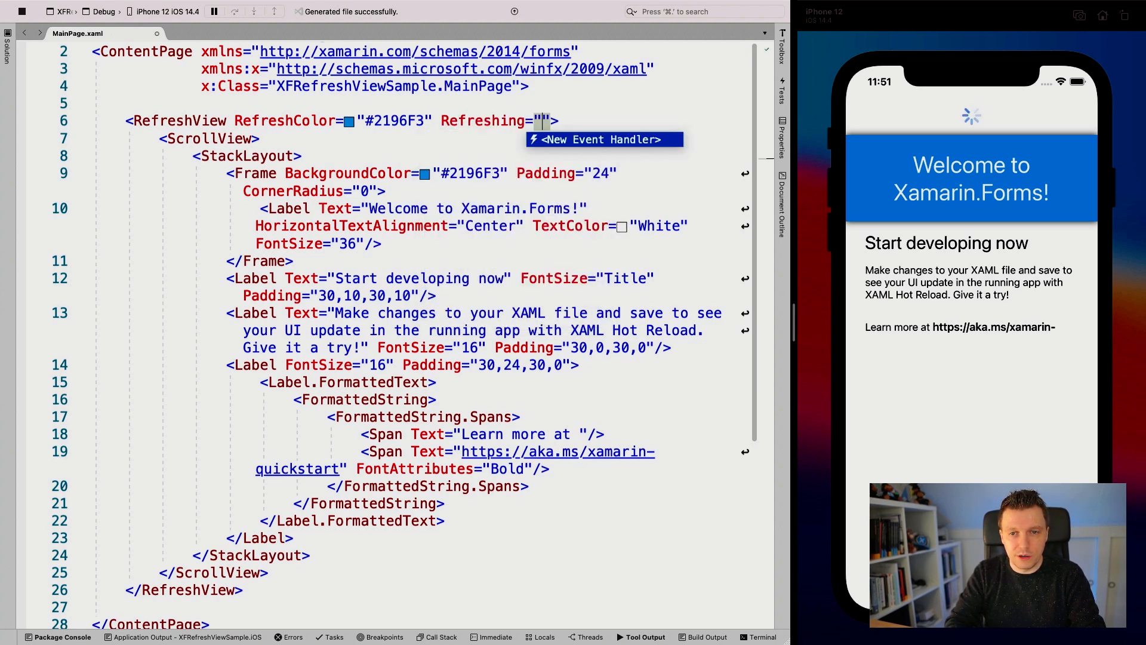
key(Return)
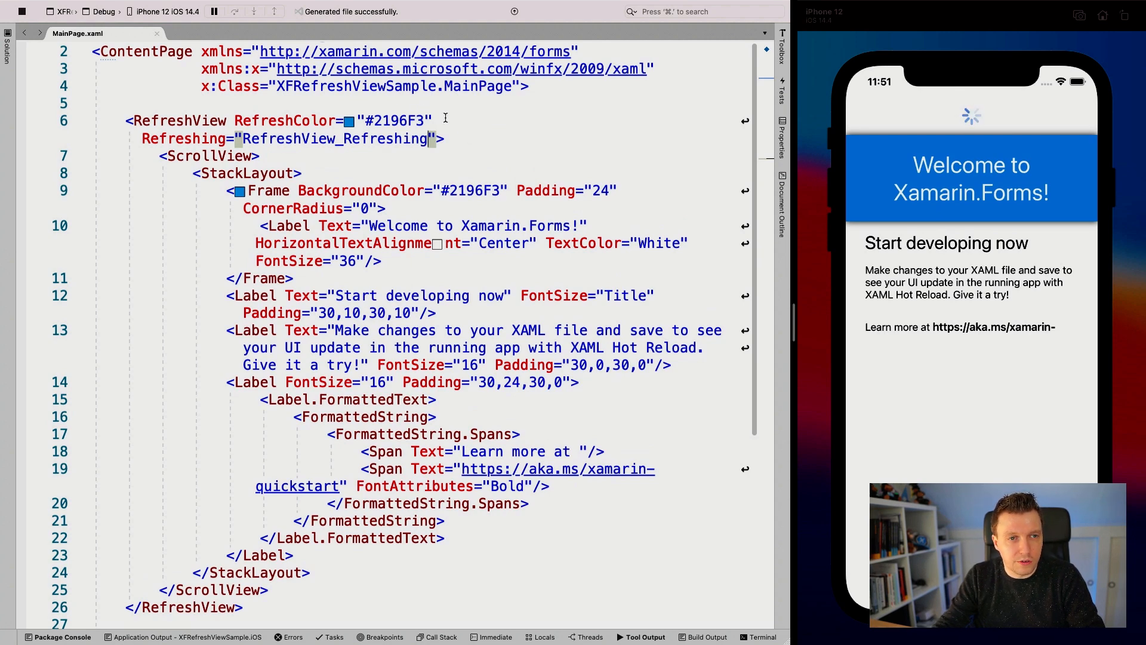
Step: Add Task.Delay(3000) inside the RefreshView_Refreshing handler in MainPage.xaml.cs
click(7, 44)
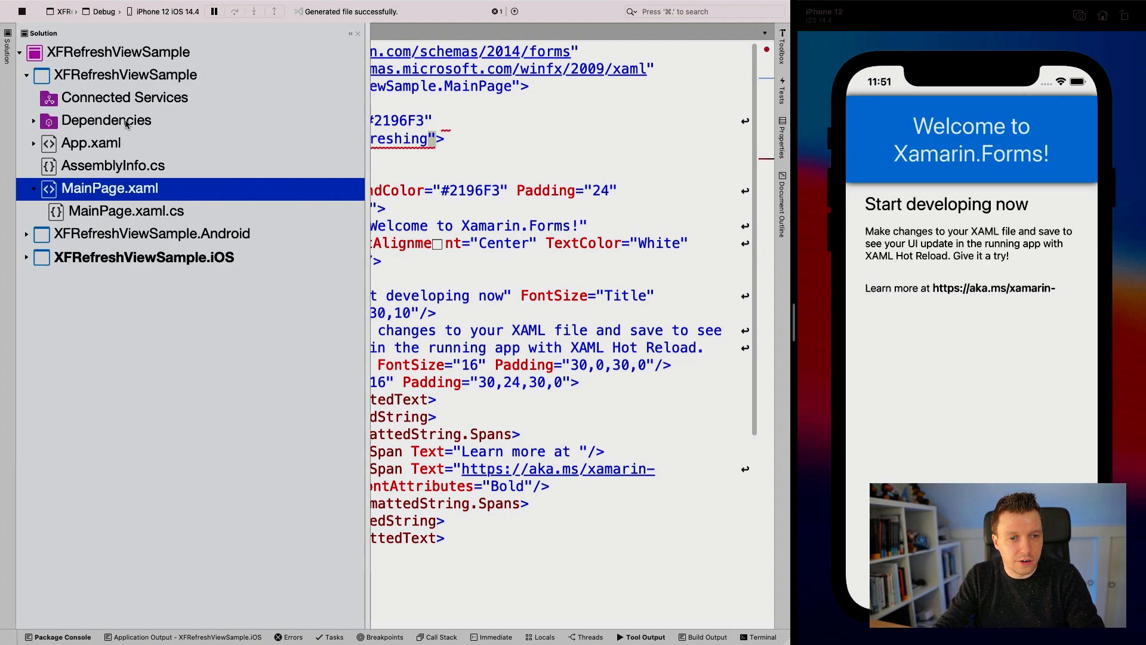
double_click(88, 212)
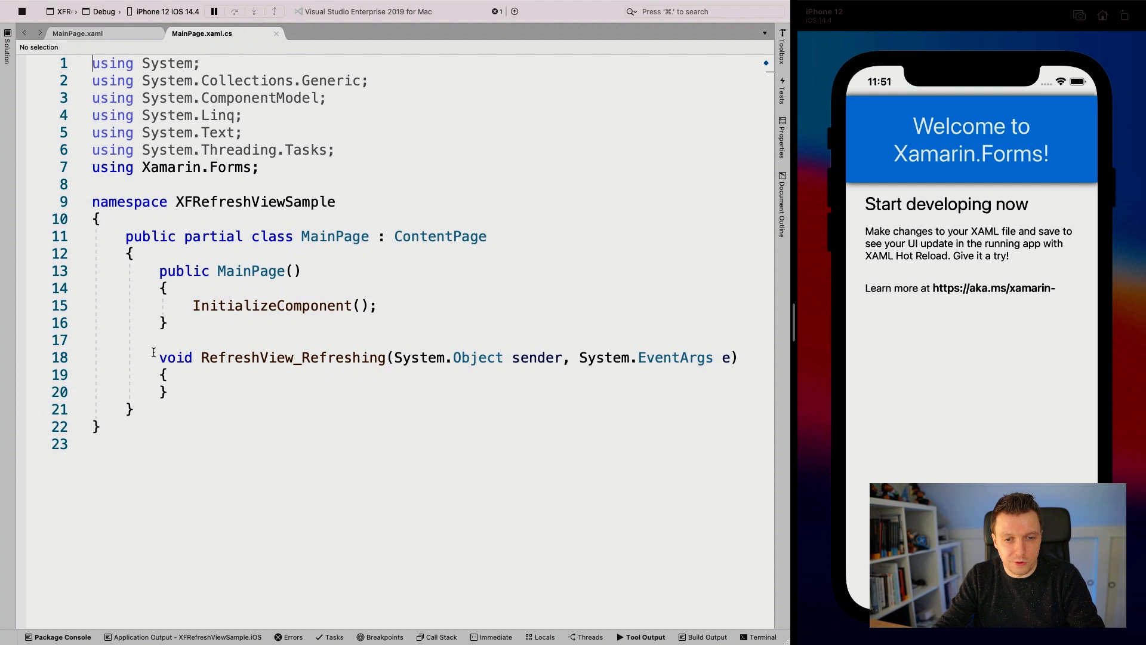
drag(213, 361, 560, 360)
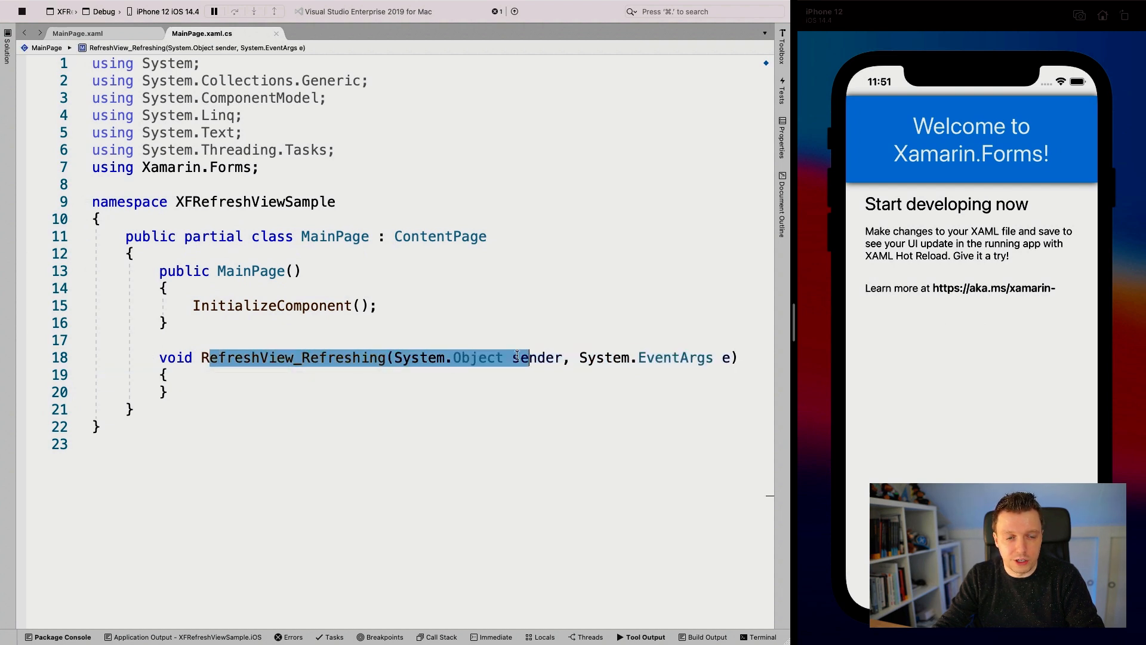
click(320, 376)
key(Return)
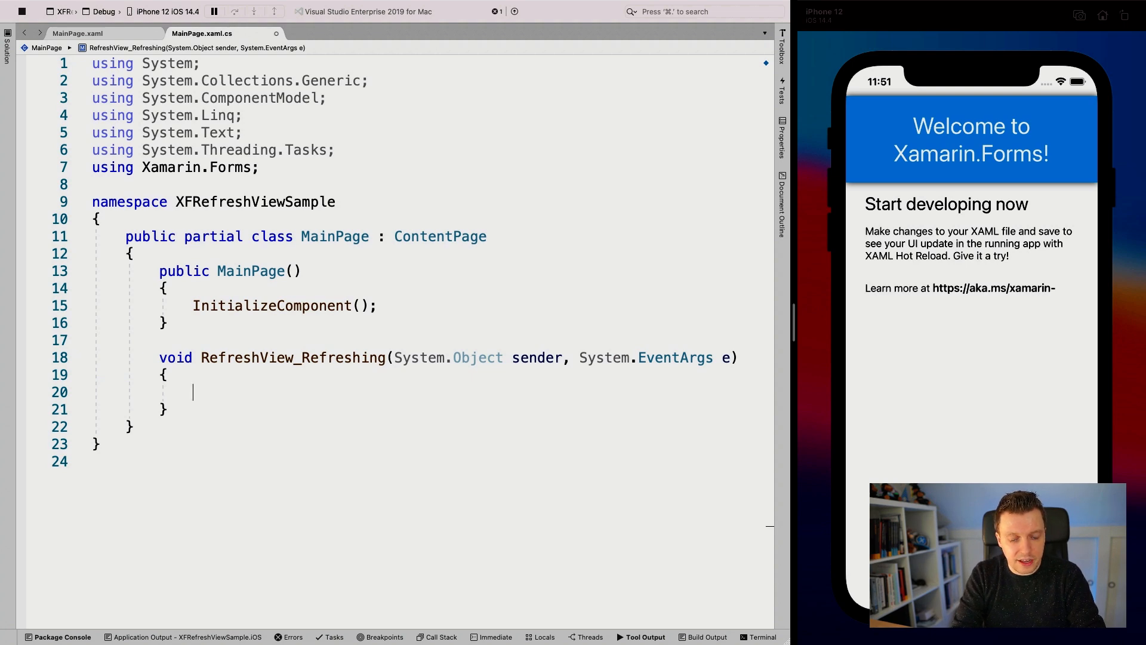
text(Task)
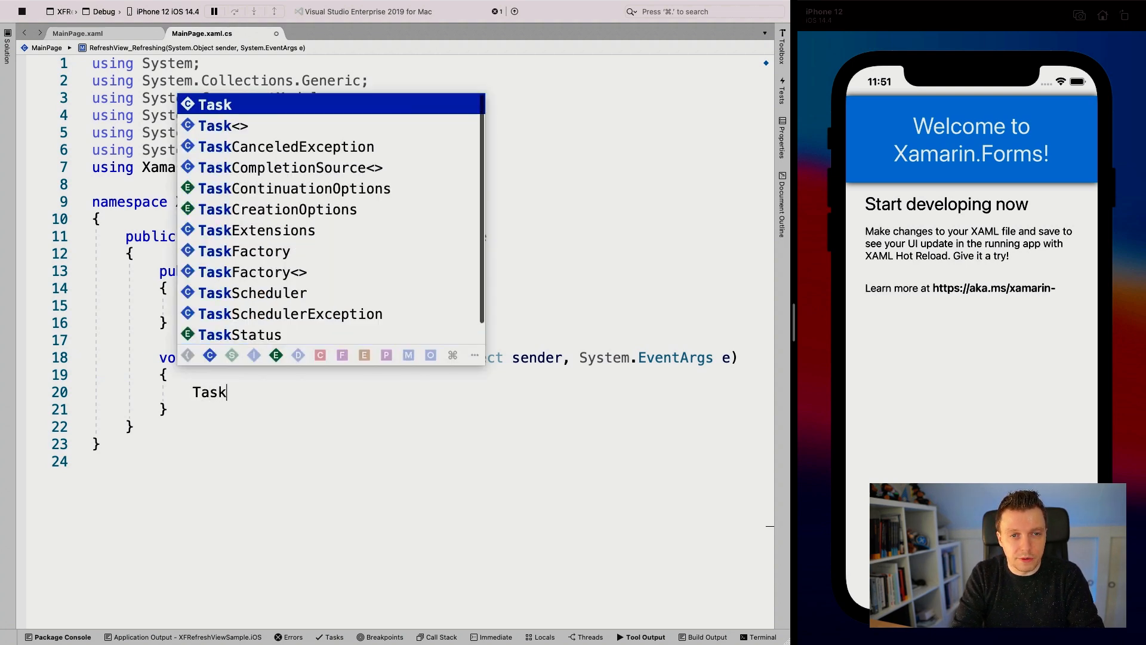
text(.De)
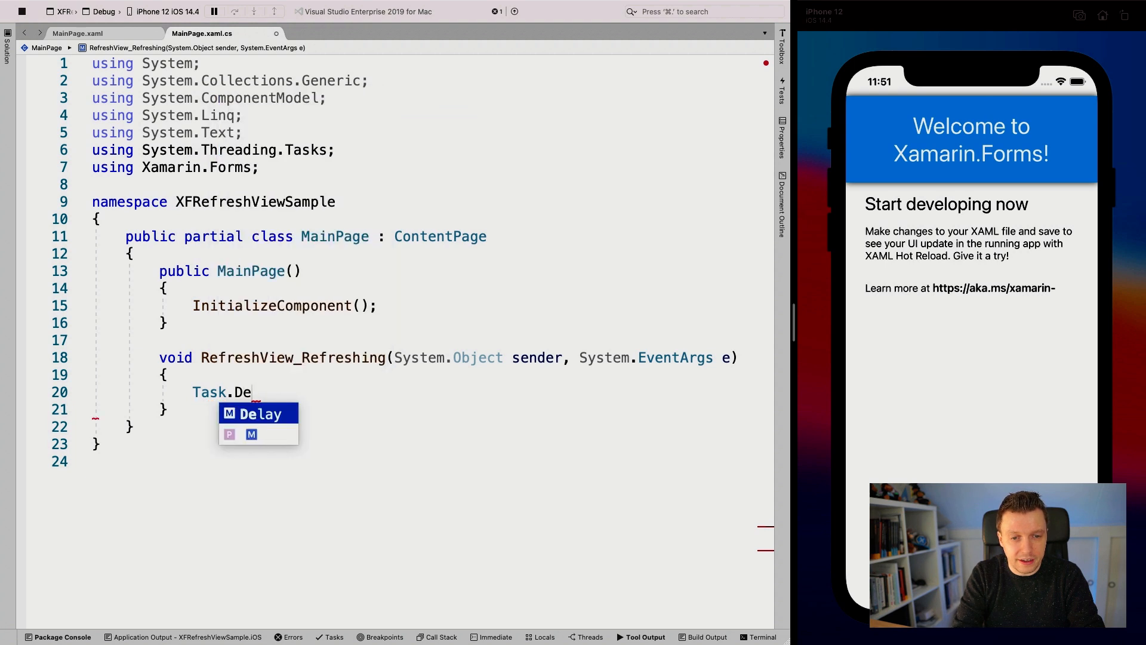
key(Tab)
text((3)
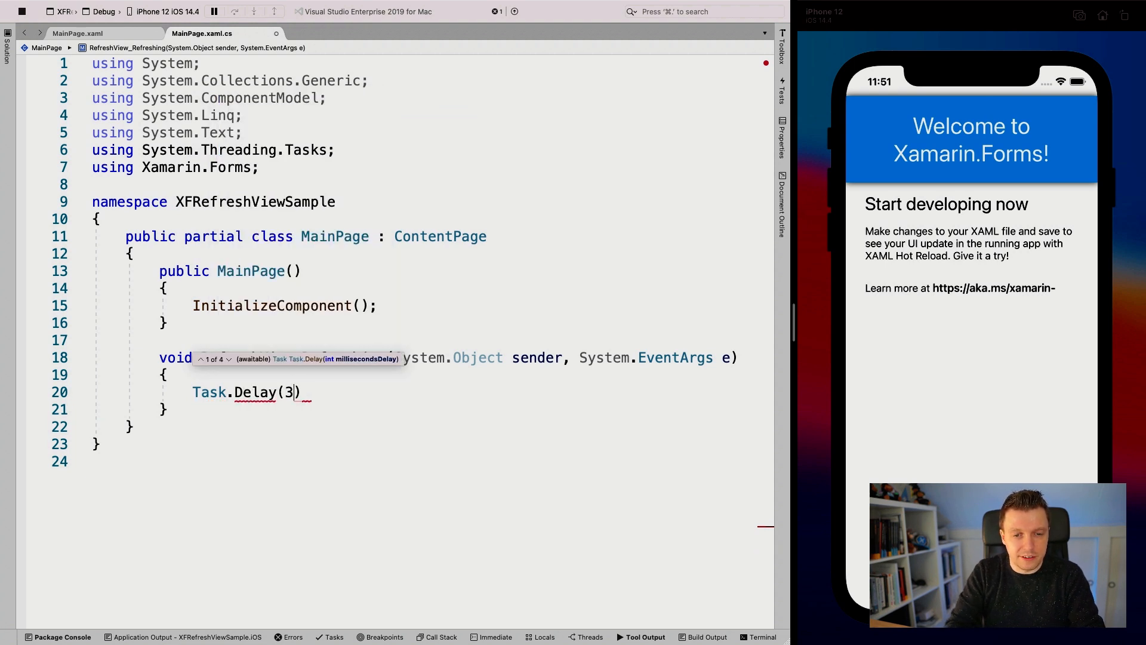
text(000)';)
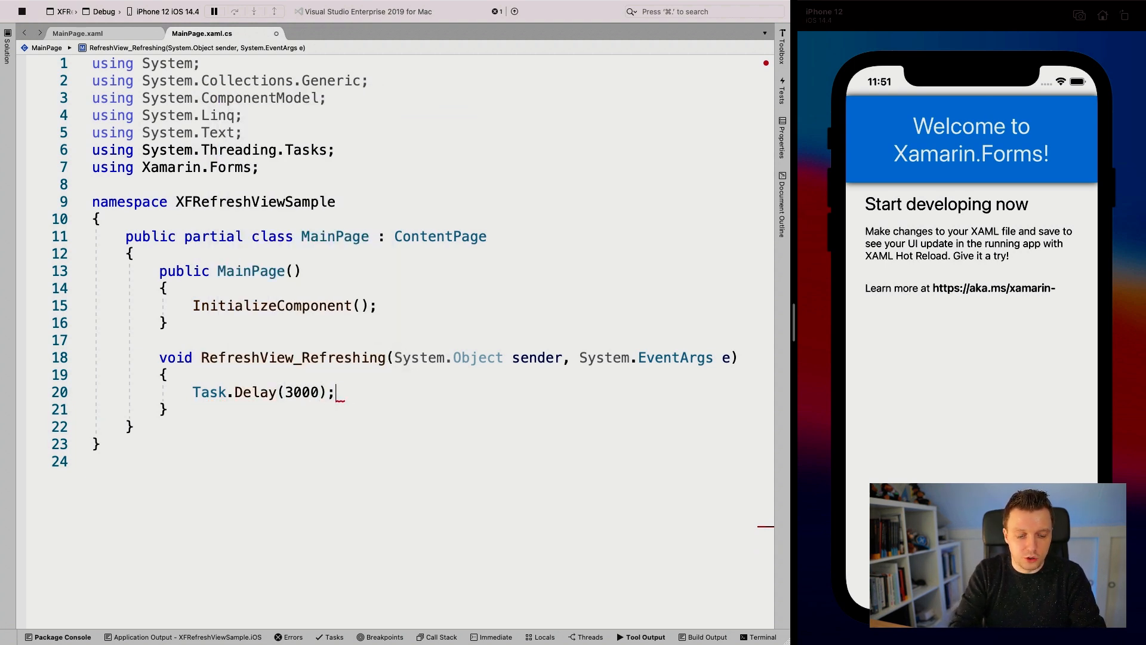
Step: Make the handler async and await the Task.Delay call
key(Home)
text(await)
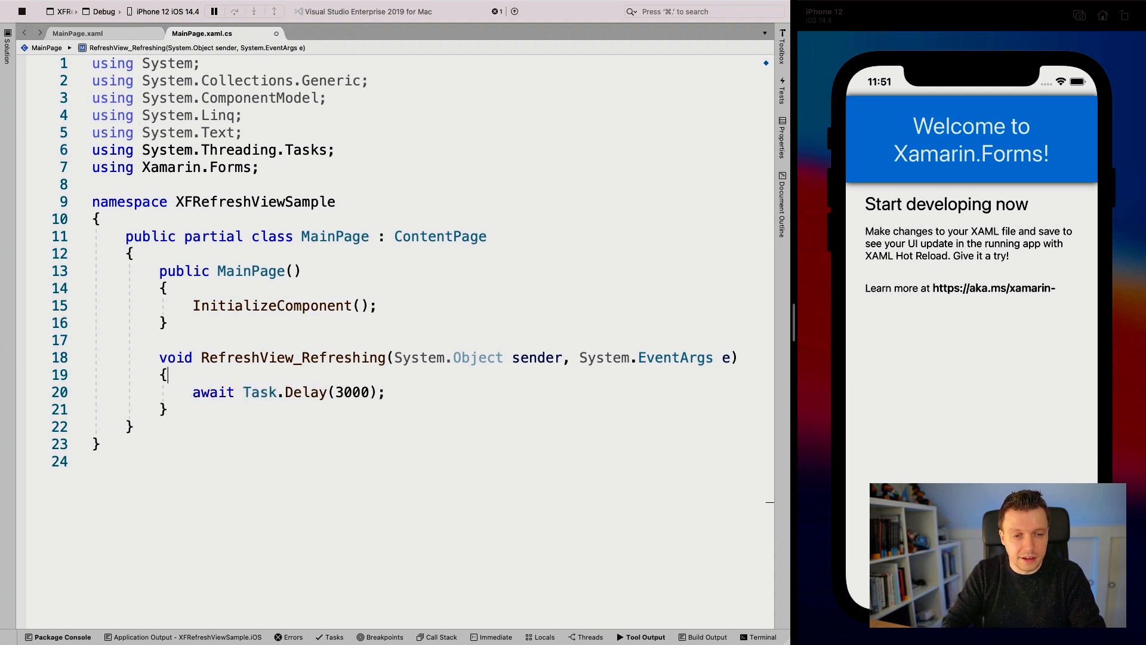
key(Up)
key(Home)
text(async)
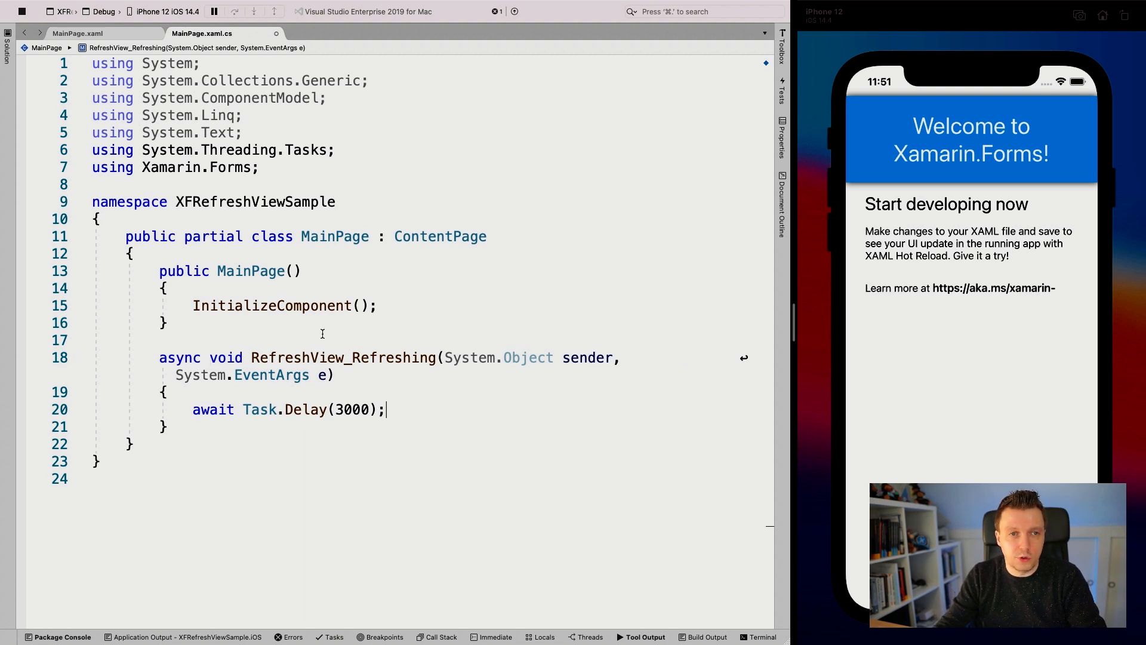
Step: Give the RefreshView x:Name="myRefreshView" and save for Hot Reload
click(99, 32)
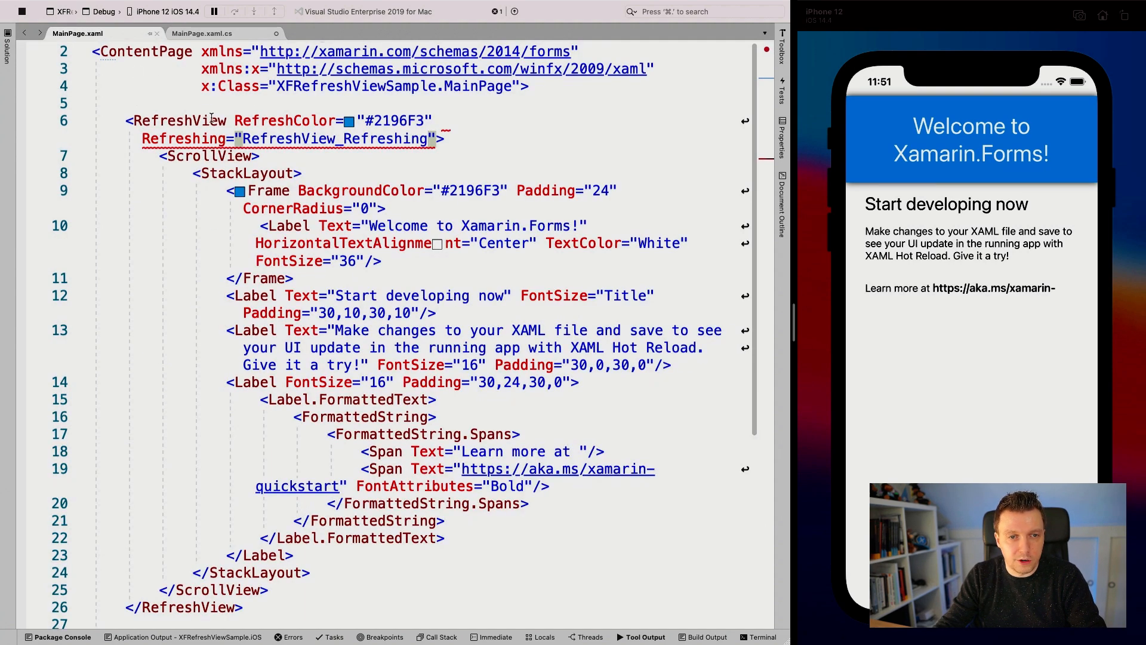
click(227, 120)
text(x)
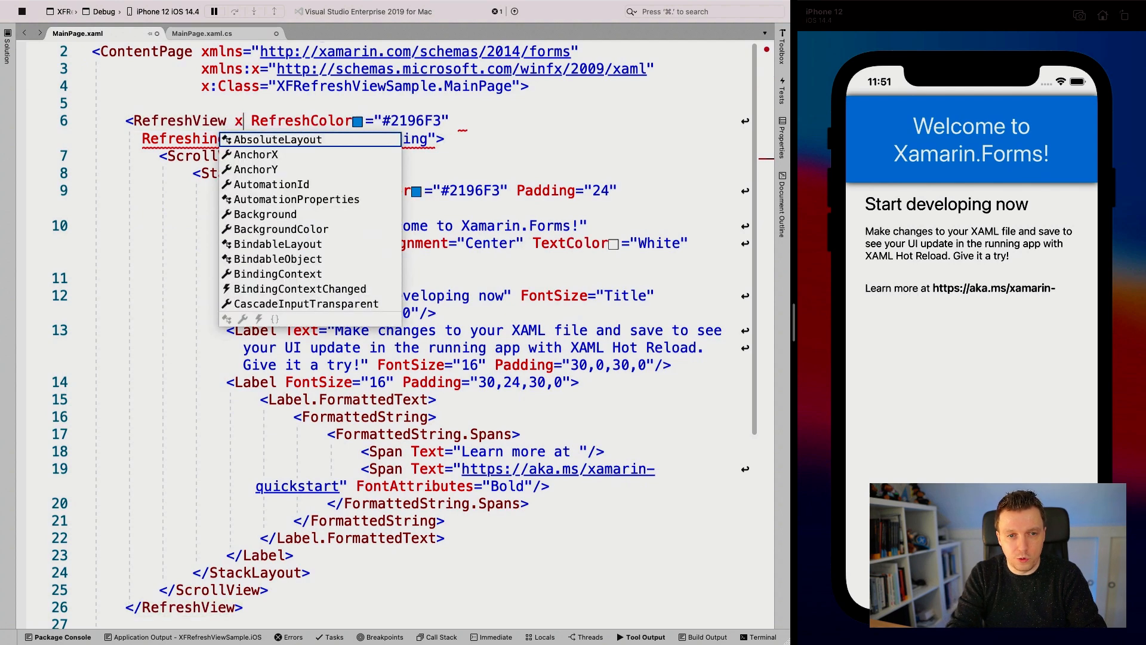
text(:Nam)
key(Tab)
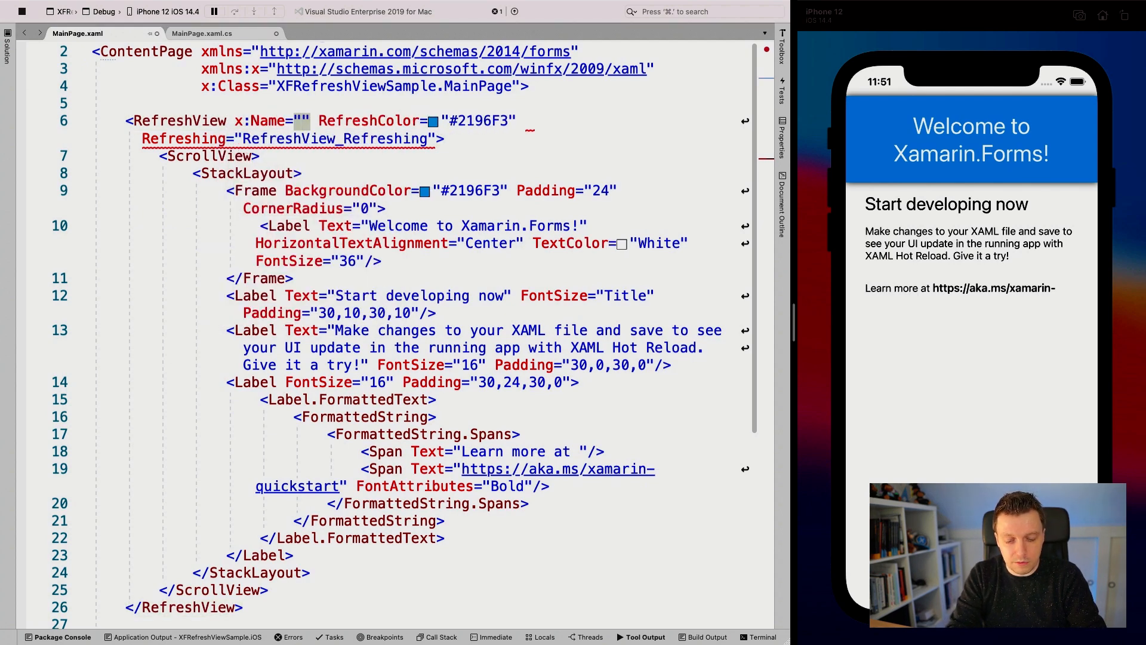
text(myRefresh)
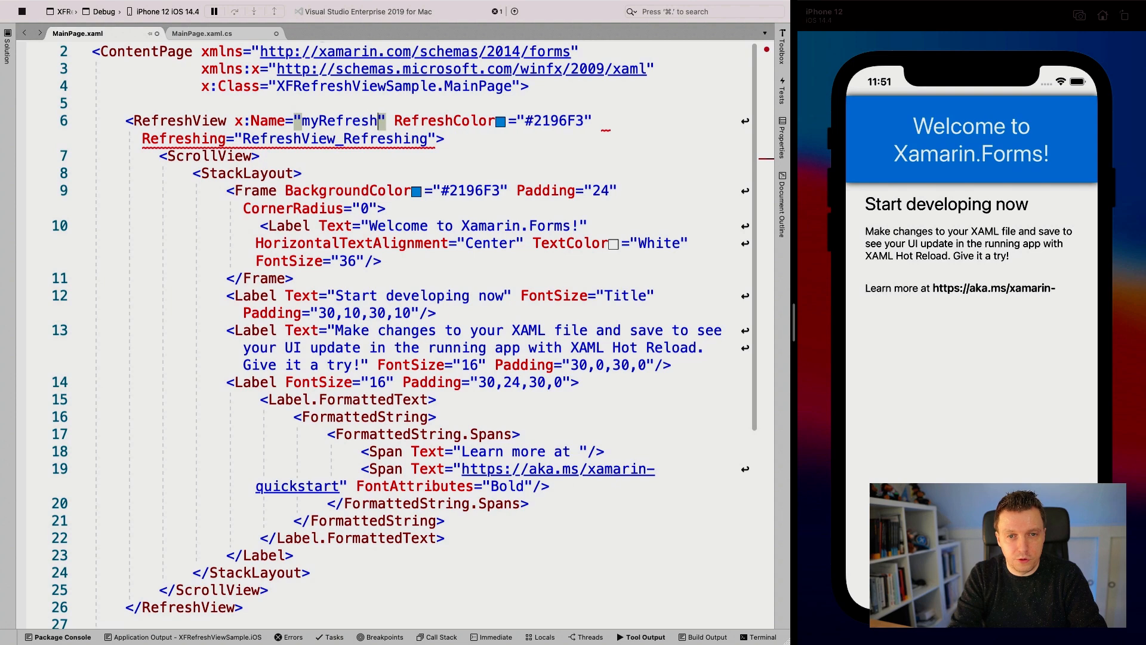
text(VV)
key(BackSpace)
key(BackSpace)
text(View)
key(super+s)
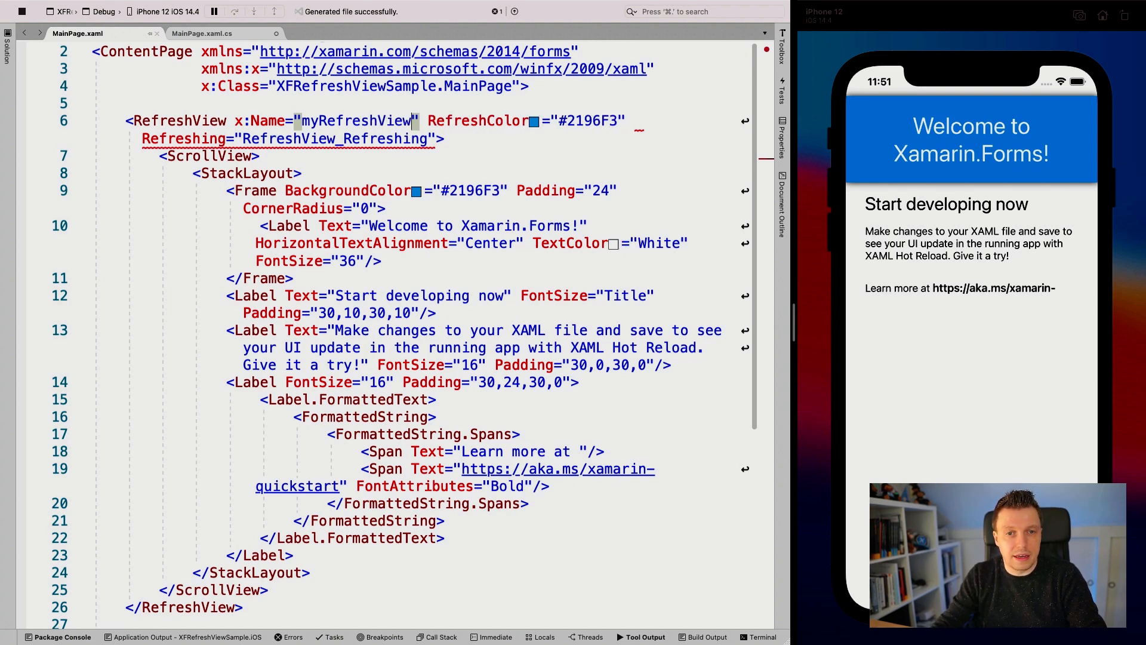
Step: Add myRefreshView.IsRefreshing = false; after the await in the code-behind
double_click(362, 114)
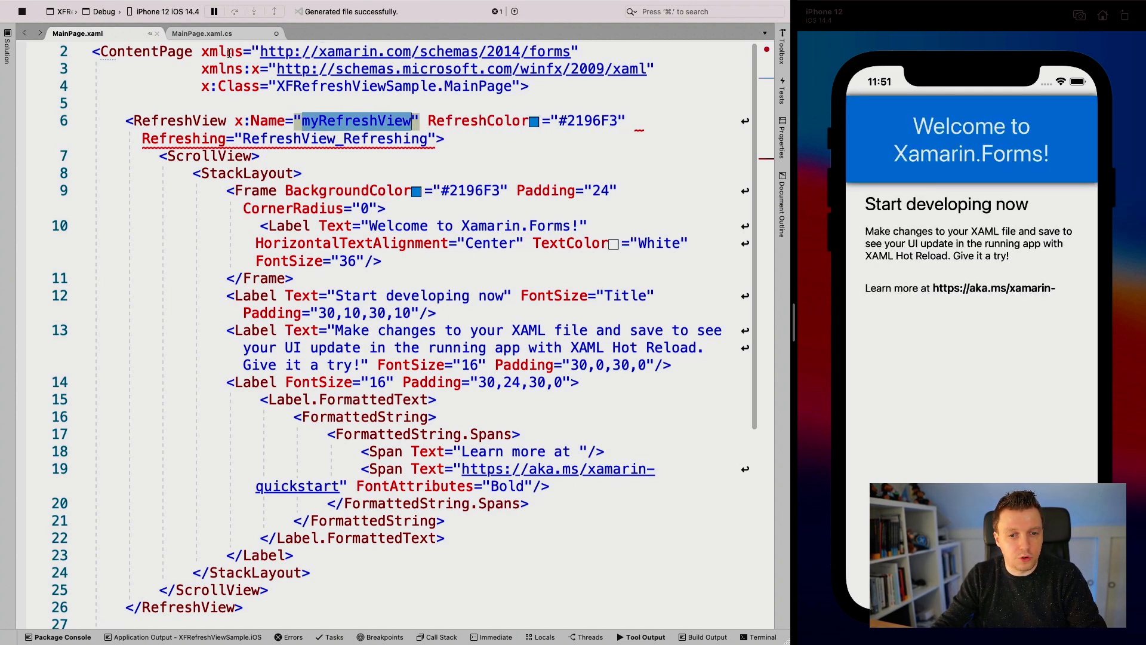
click(221, 36)
click(389, 409)
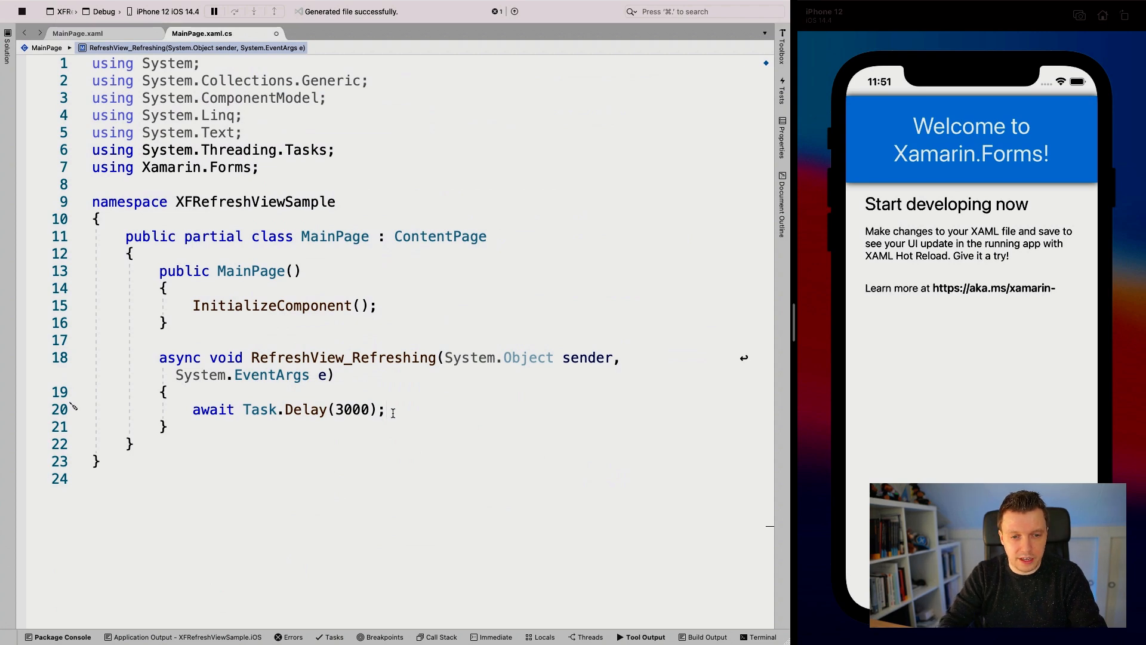
key(Return)
text(myRefreshView.is)
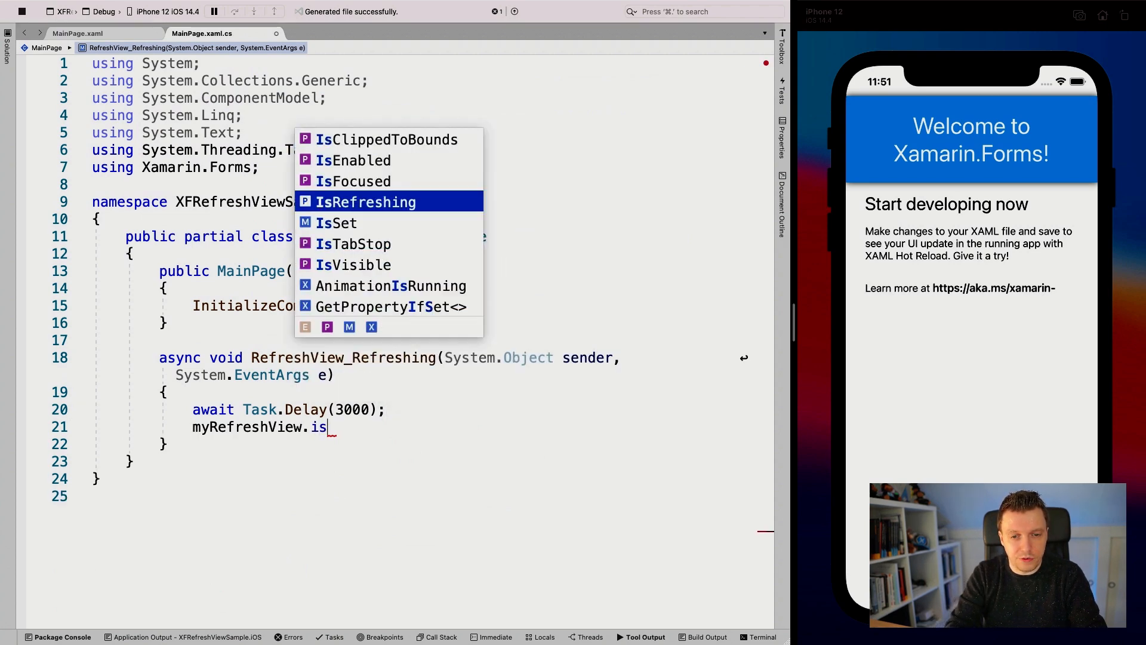
text(re= fal)
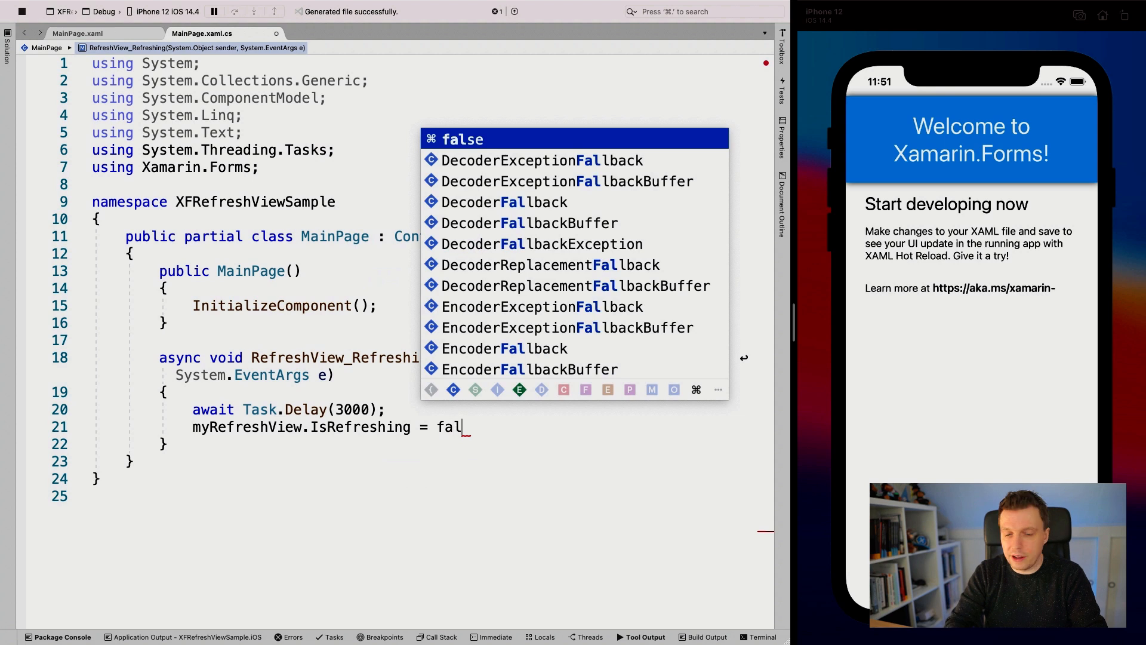
text(se;)
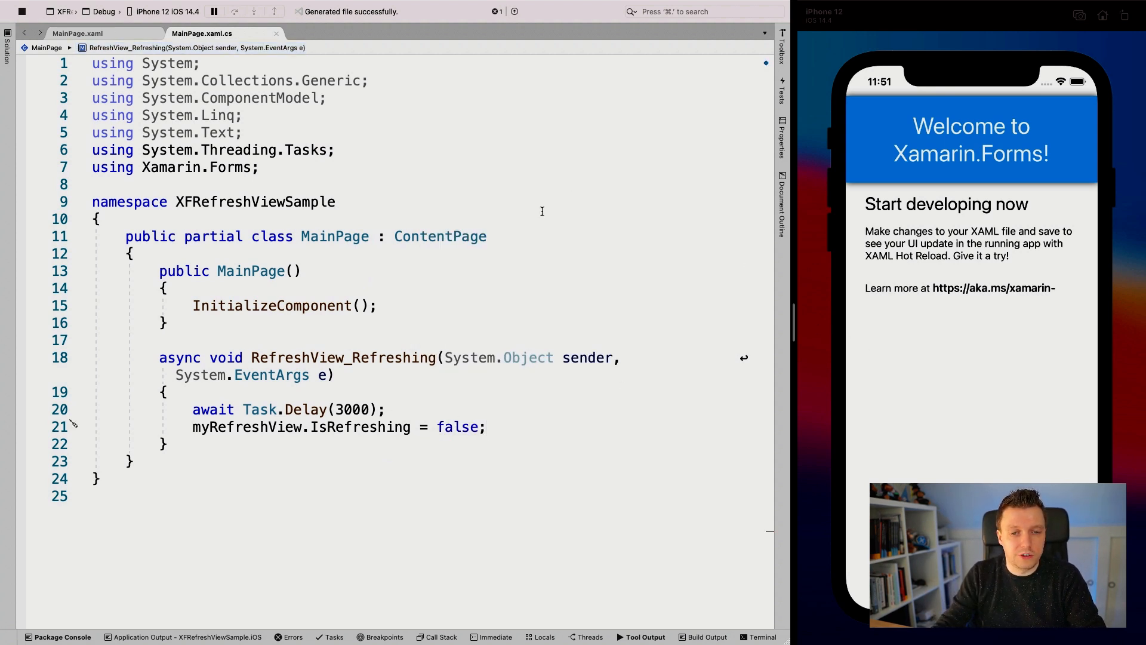
Step: Stop and relaunch the app, then pull down to test that the refresh ends
click(23, 11)
click(23, 12)
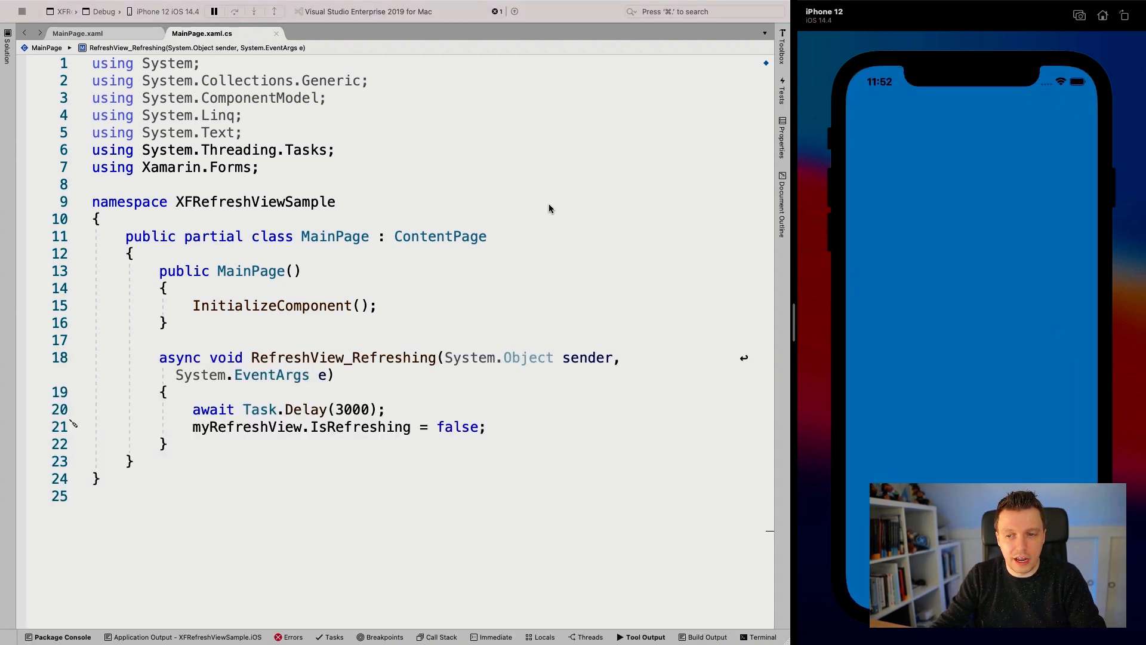
drag(970, 200, 984, 402)
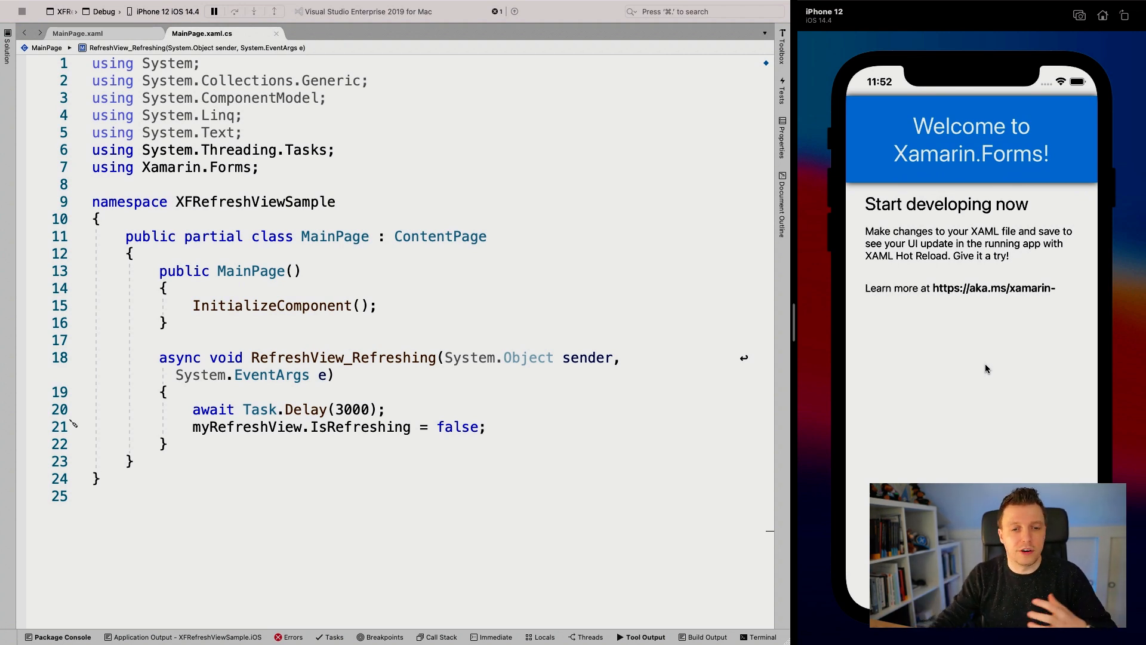
click(222, 395)
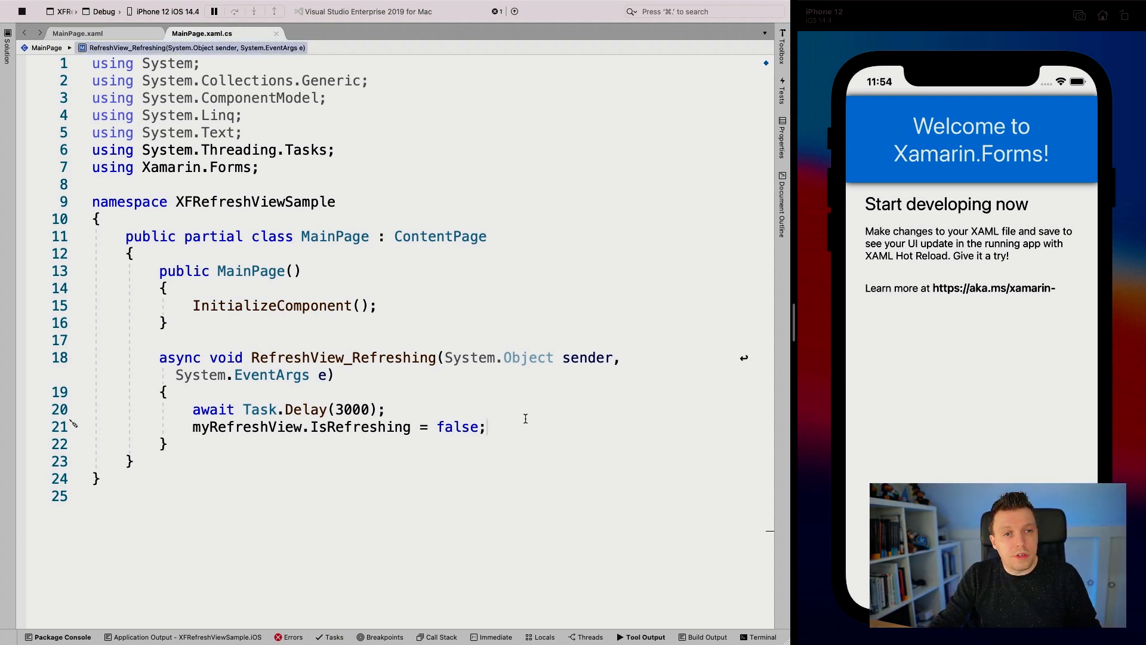
Step: Set IsEnabled="False" on the RefreshView, save and check the simulator
click(95, 34)
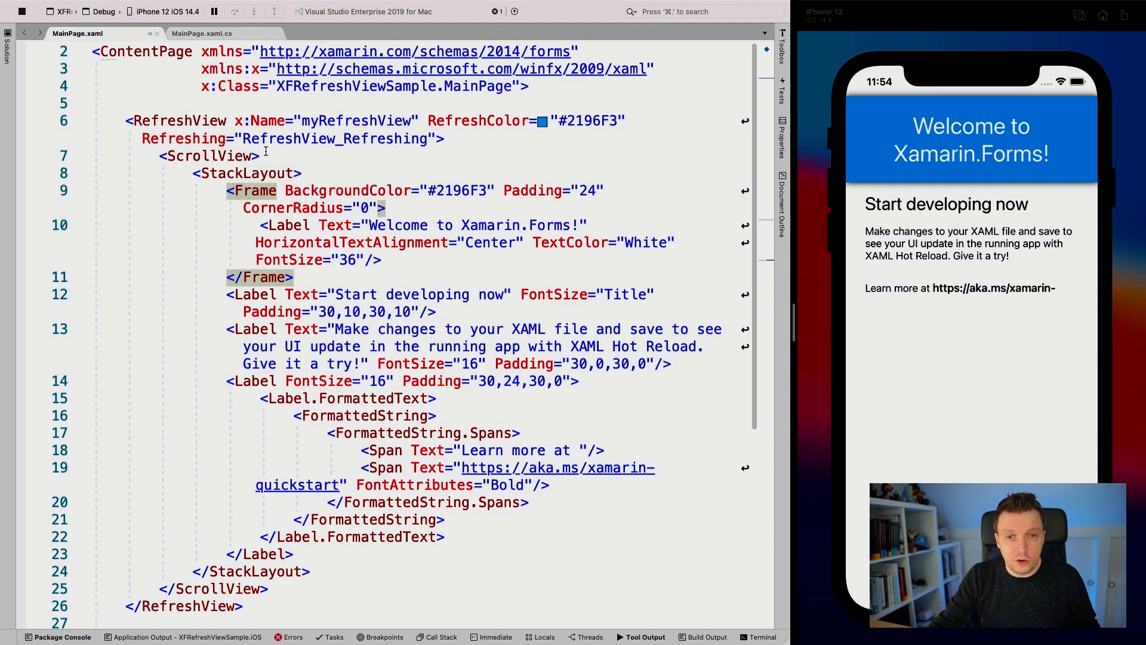
click(443, 138)
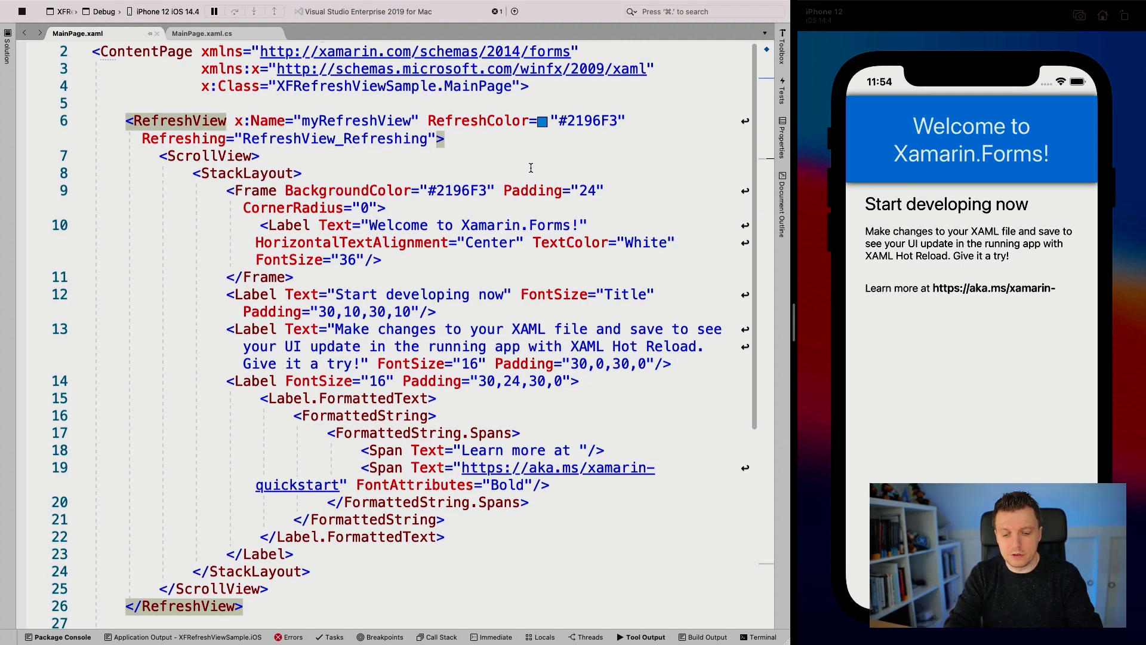
text(ise)
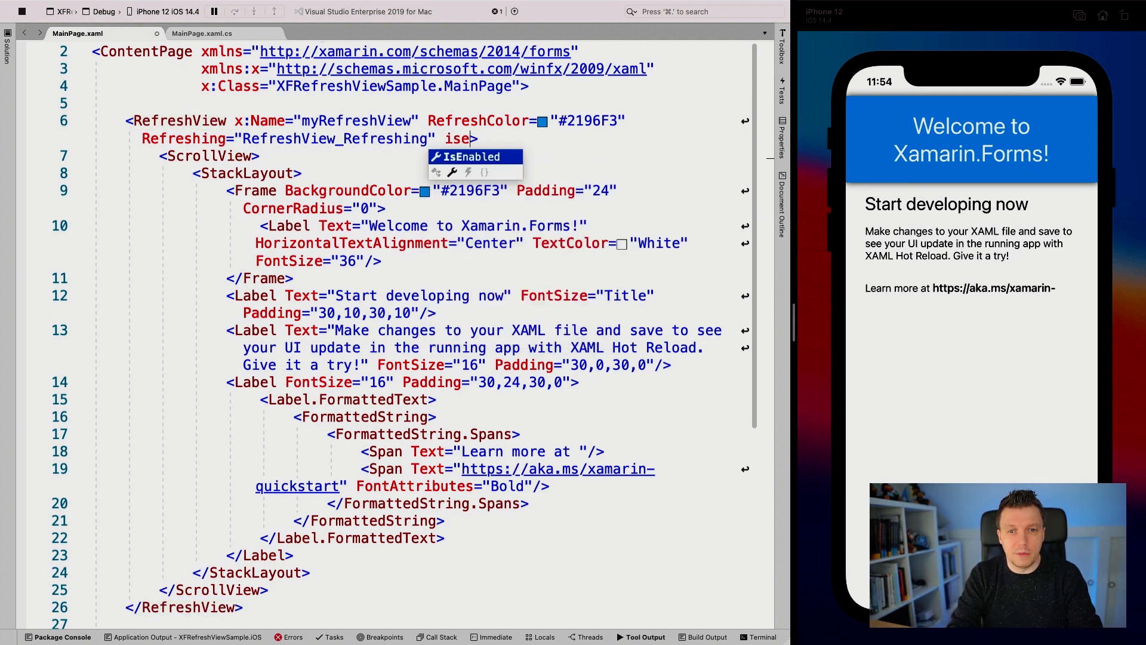
text(n)
key(Return)
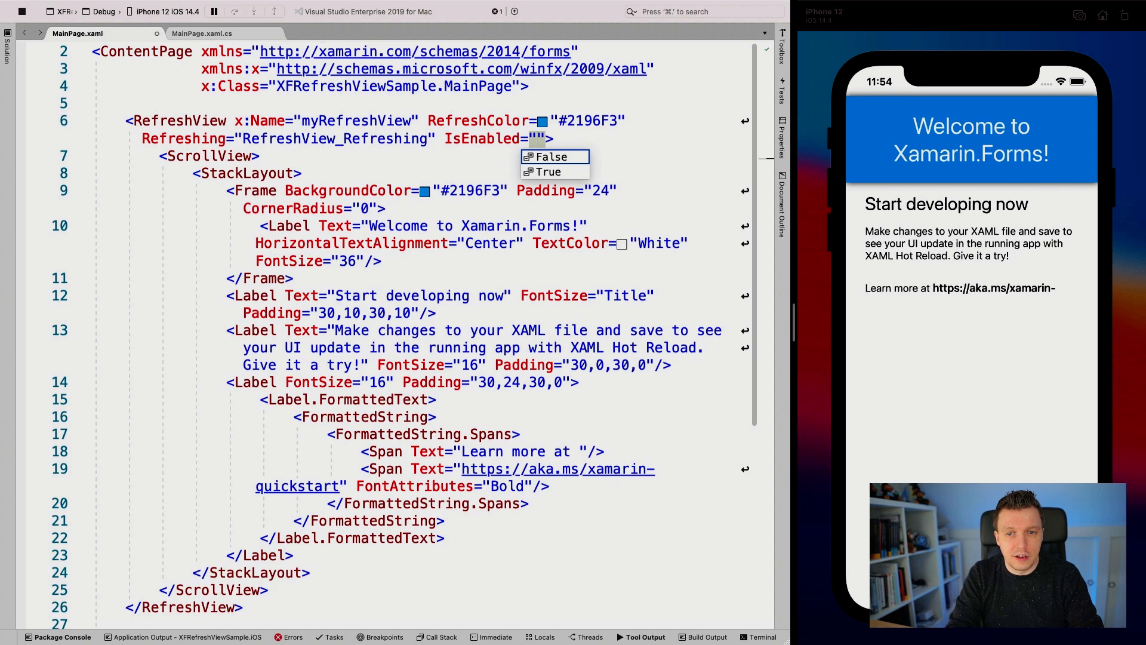
key(Return)
key(super+s)
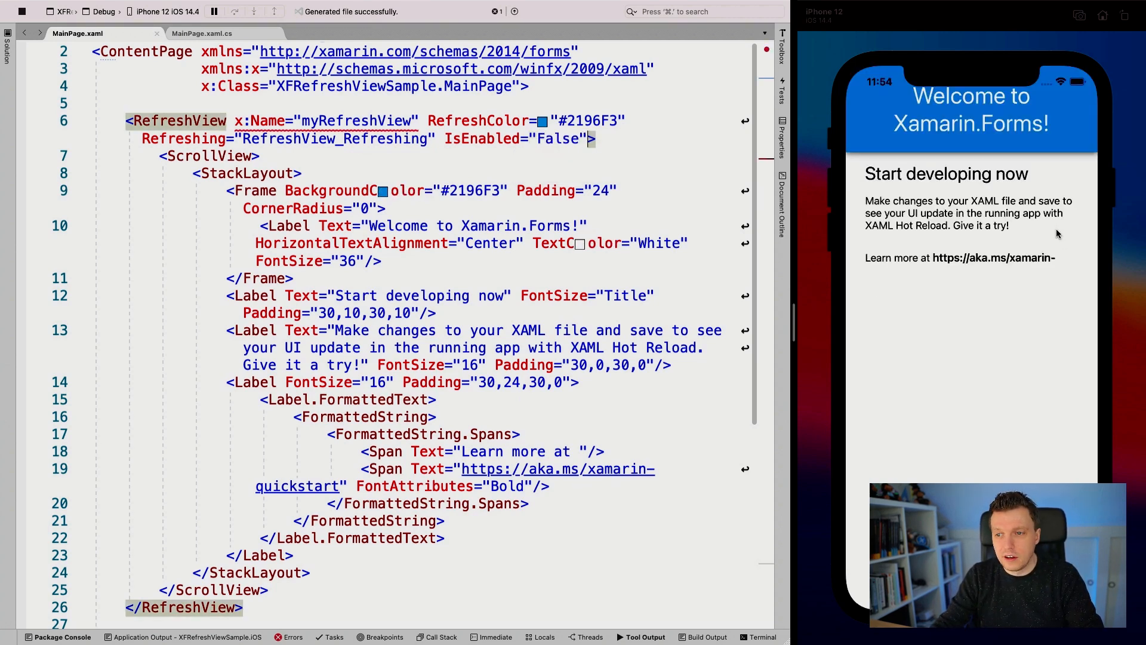
click(937, 213)
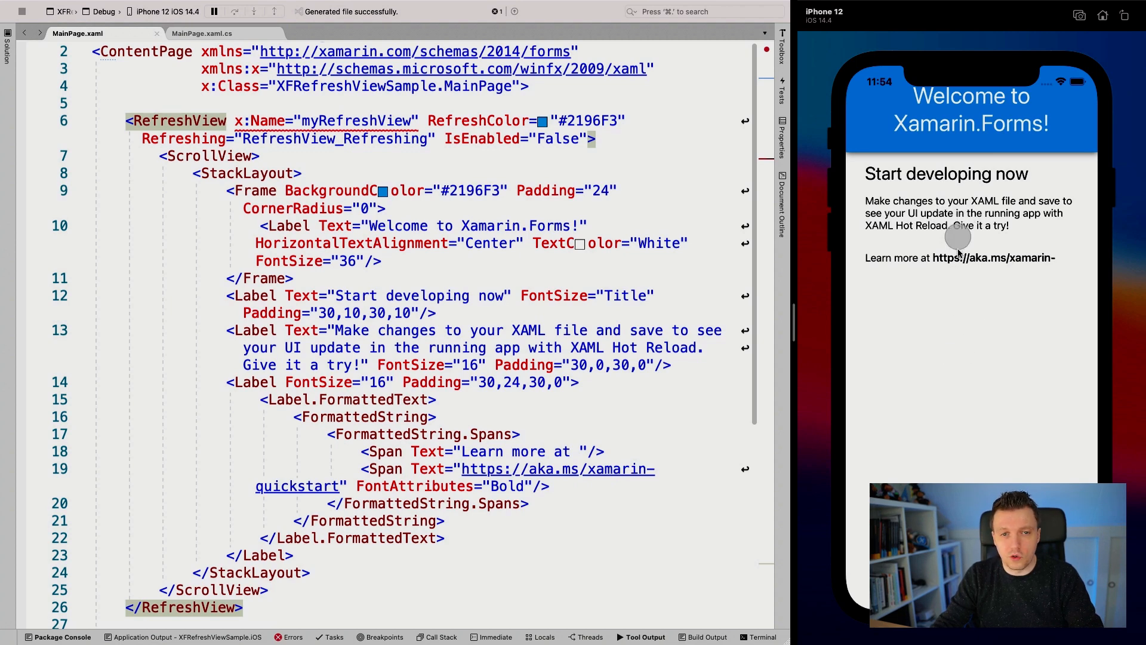
Step: Remove the IsEnabled attribute again and save the markup
click(427, 141)
drag(445, 139, 588, 139)
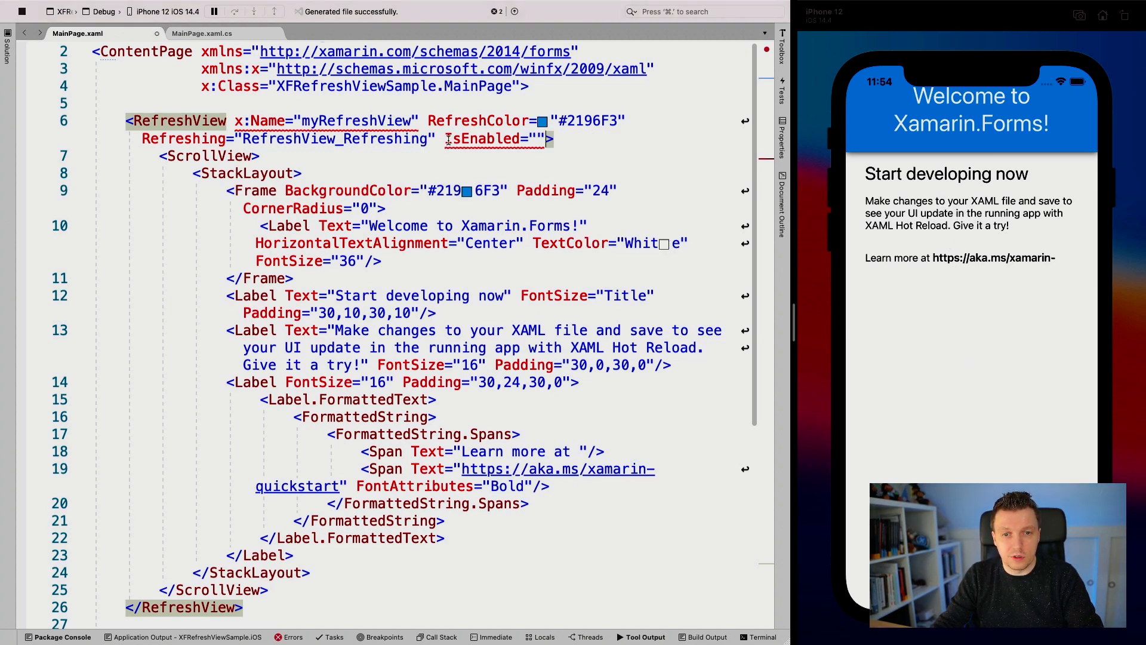
text(isen)
key(BackSpace)
key(BackSpace)
text(n)
key(BackSpace)
key(BackSpace)
key(BackSpace)
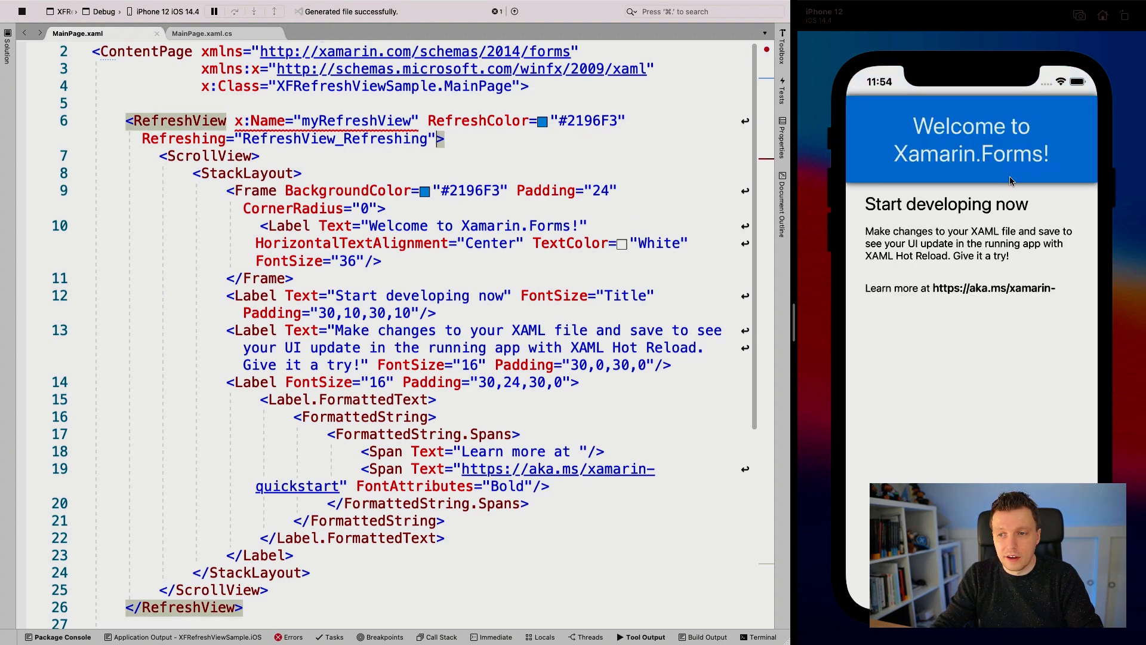
Step: Pull the simulator page down so the refresh spinner appears again
drag(990, 287, 989, 441)
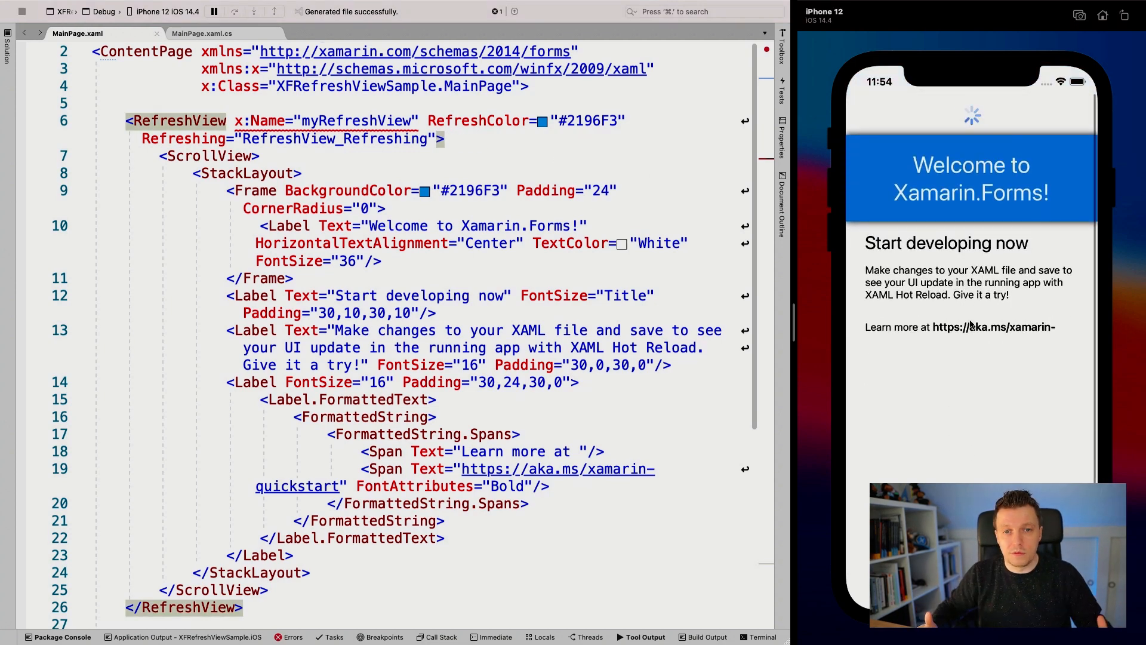